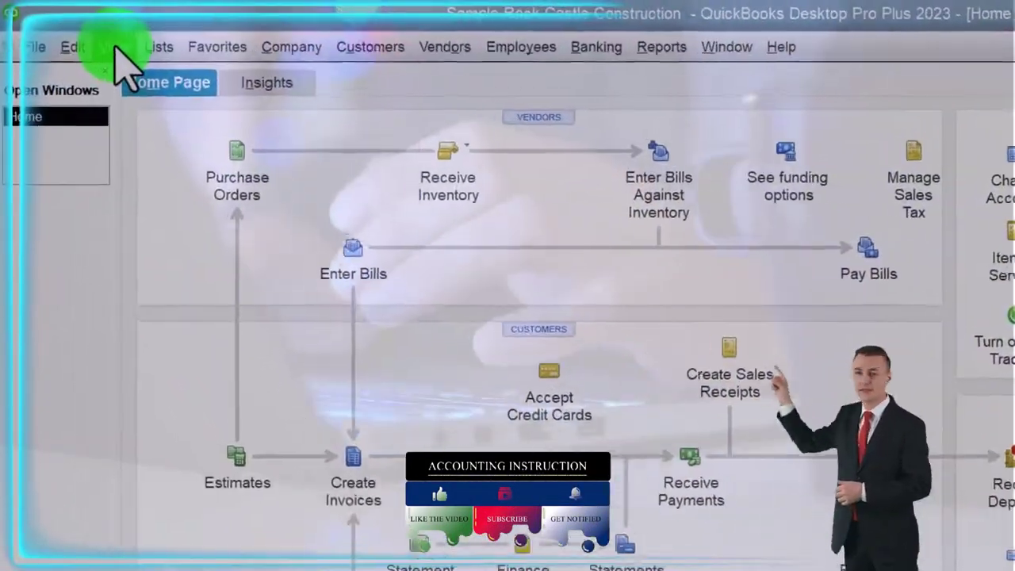
left_click(76, 31)
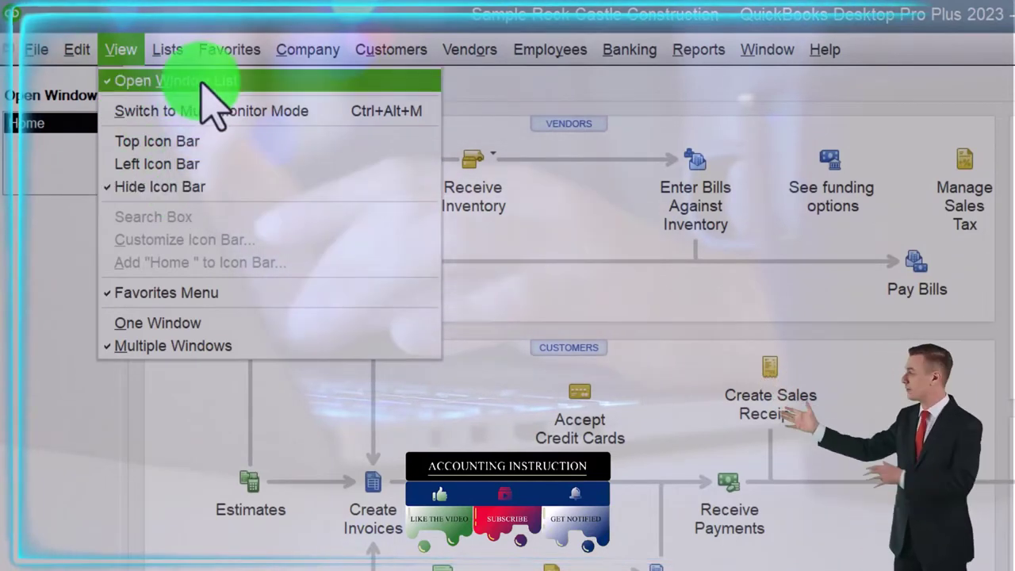
left_click(56, 258)
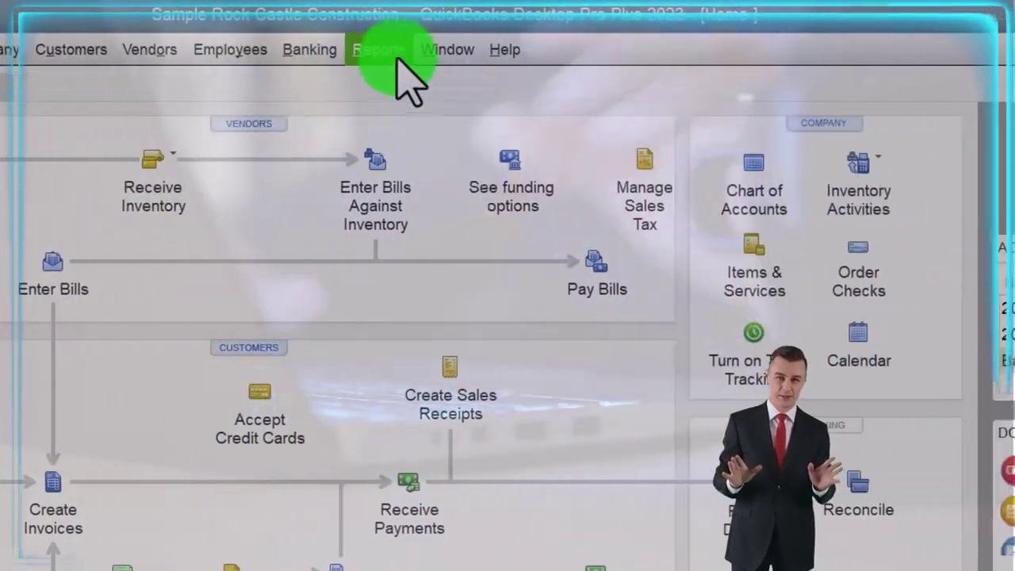
- Open the Profit & Loss Standard report and set its date range from 01/01/2024 to 12/31/2024
left_click(699, 49)
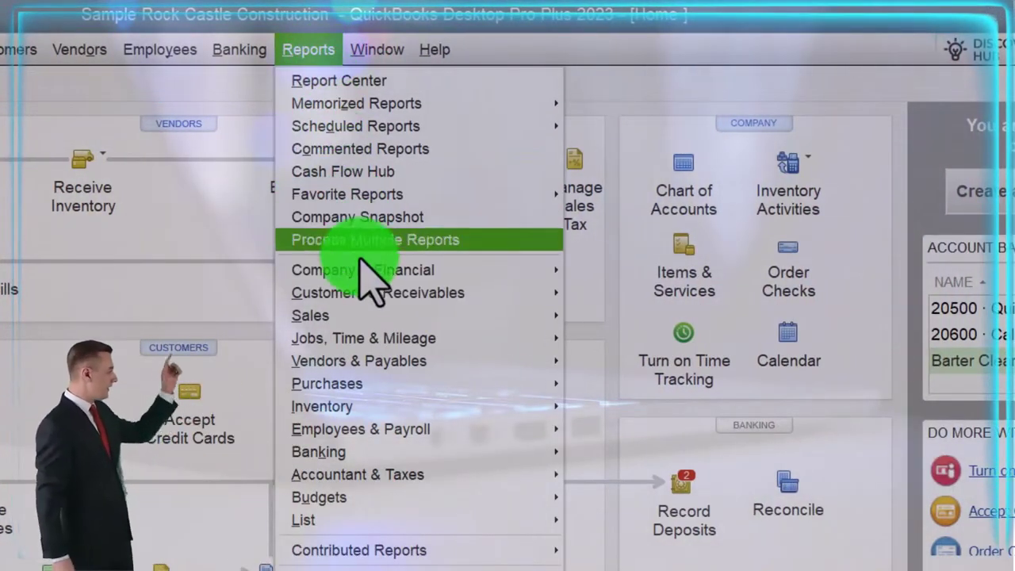
mouse_move(407, 270)
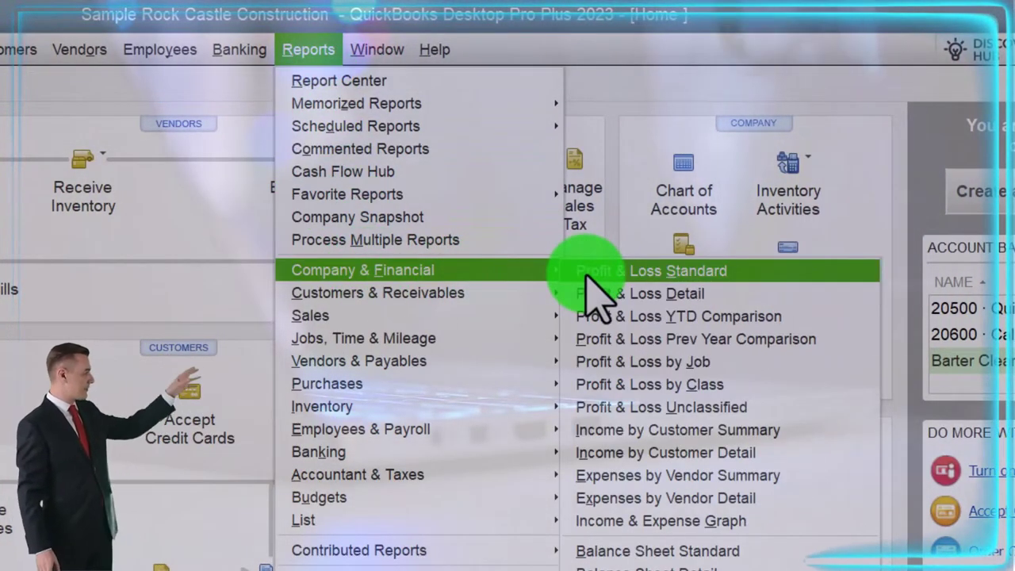
left_click(588, 274)
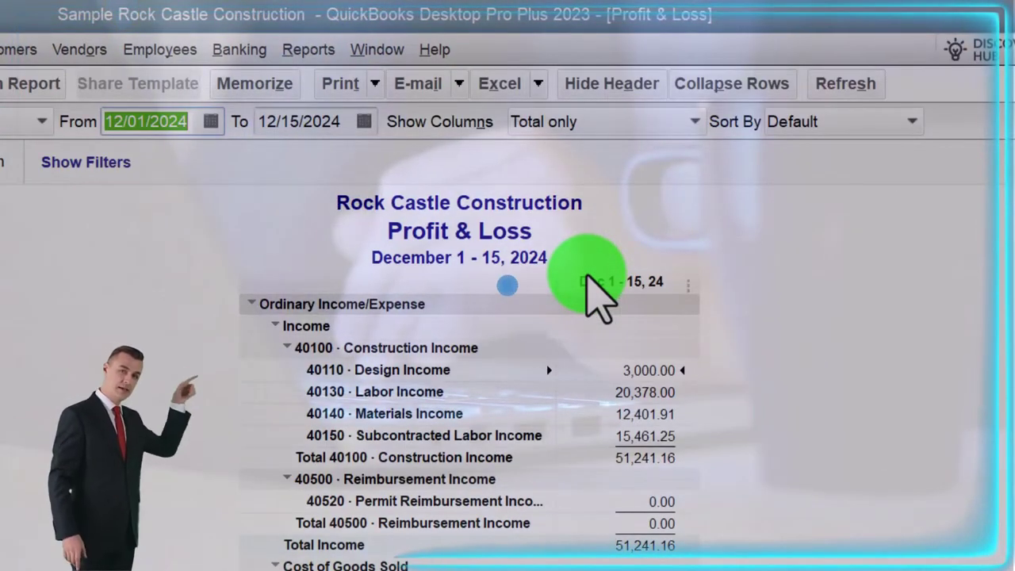
type("010124")
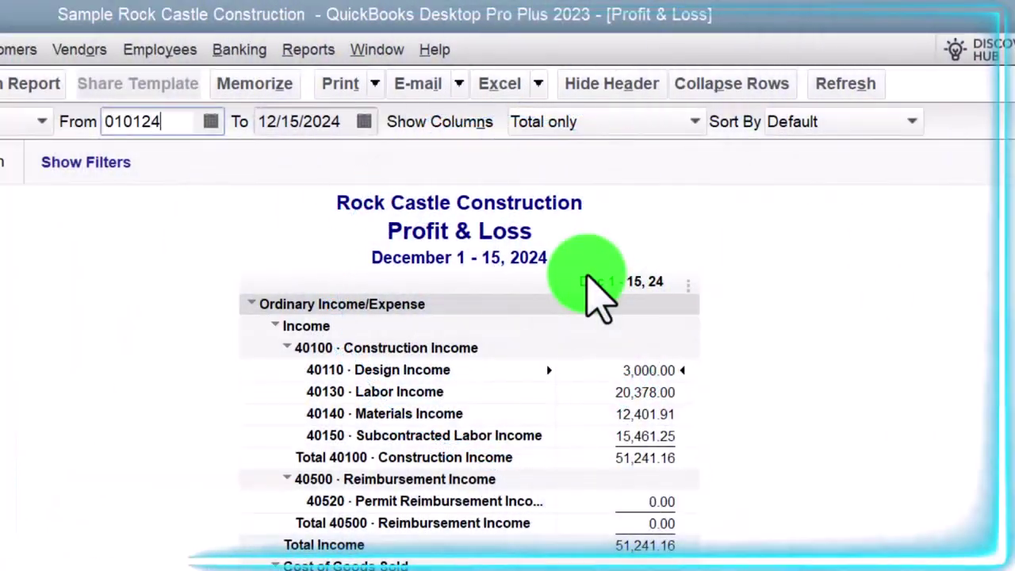
key("Tab")
type("123124")
key("Tab")
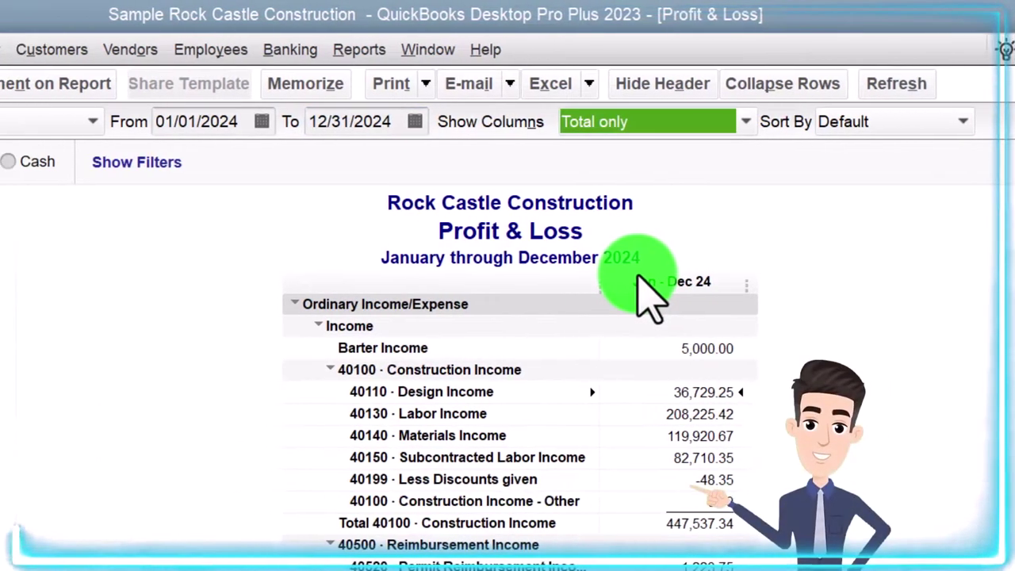
- Customize the Profit & Loss report's column label font to size 12 and apply the change to all related fonts
left_click(99, 85)
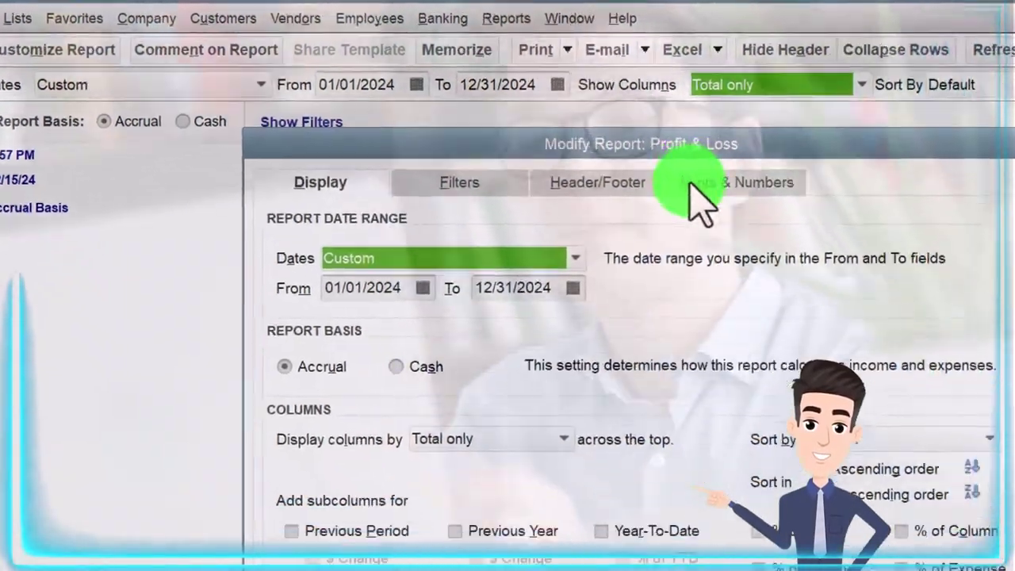
left_click(841, 228)
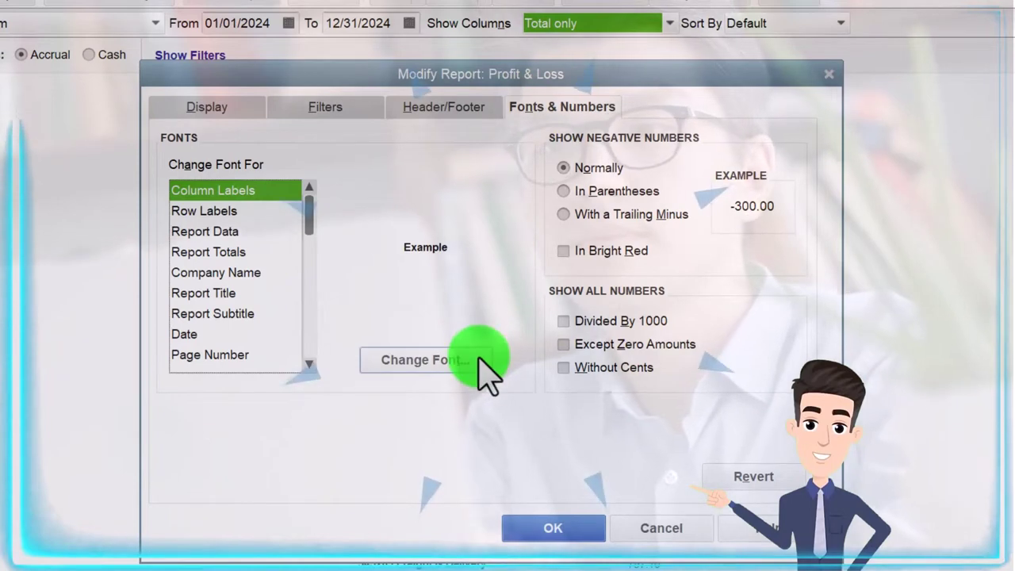
left_click(479, 358)
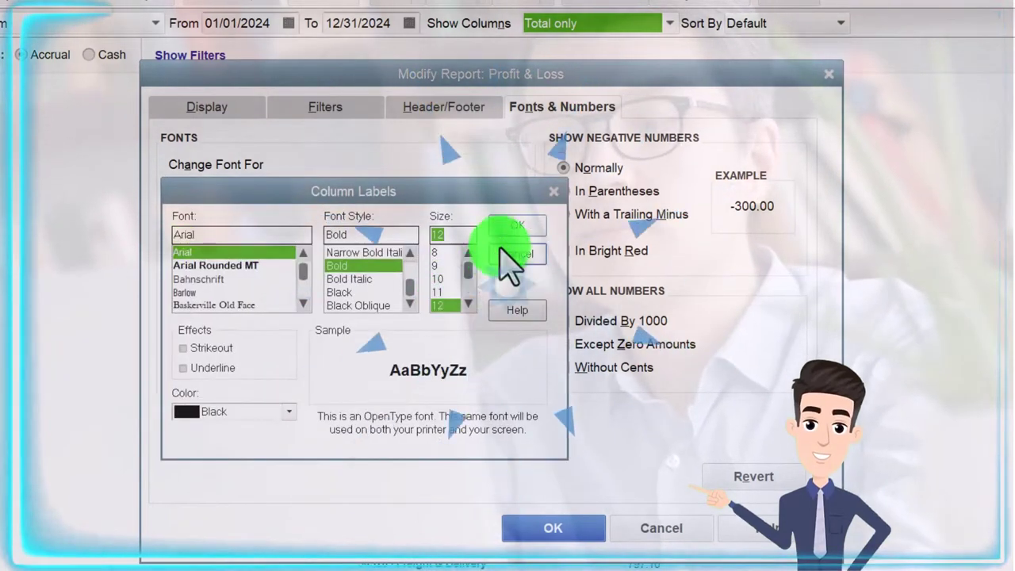
left_click(501, 230)
left_click(381, 143)
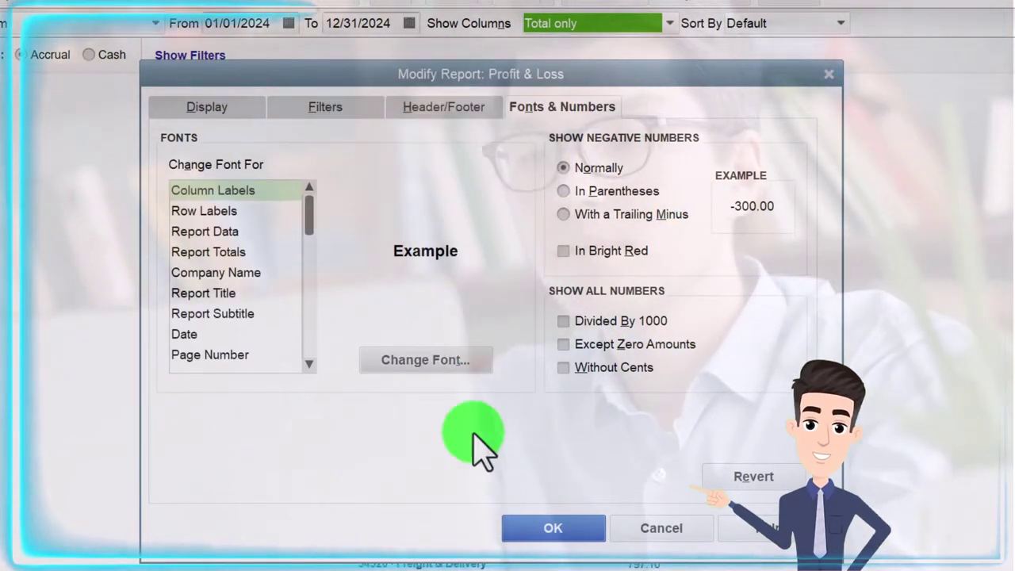
left_click(533, 528)
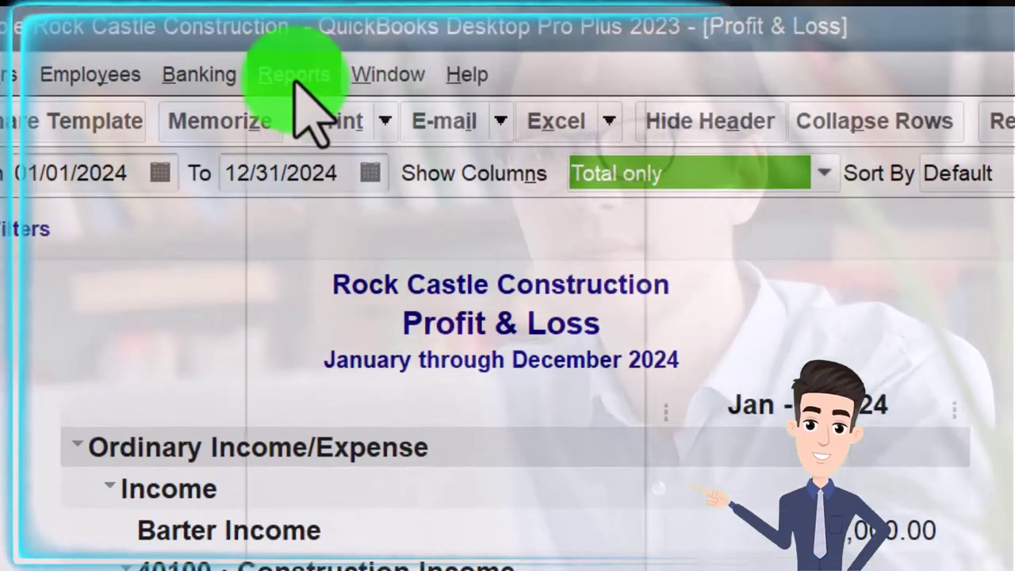
- Open the Balance Sheet Standard report and set its dates to This Fiscal Year
left_click(302, 68)
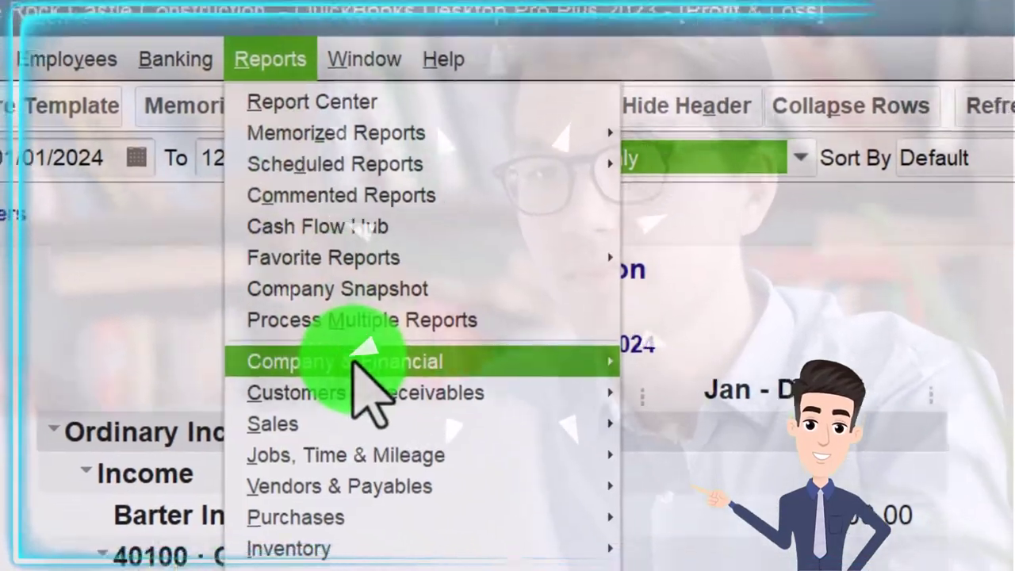
left_click(354, 367)
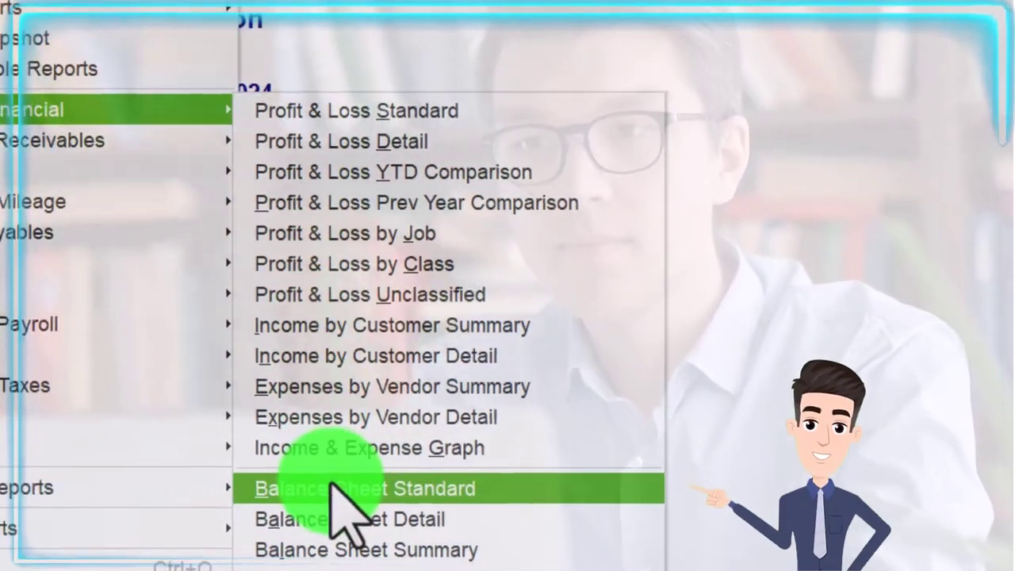
left_click(317, 486)
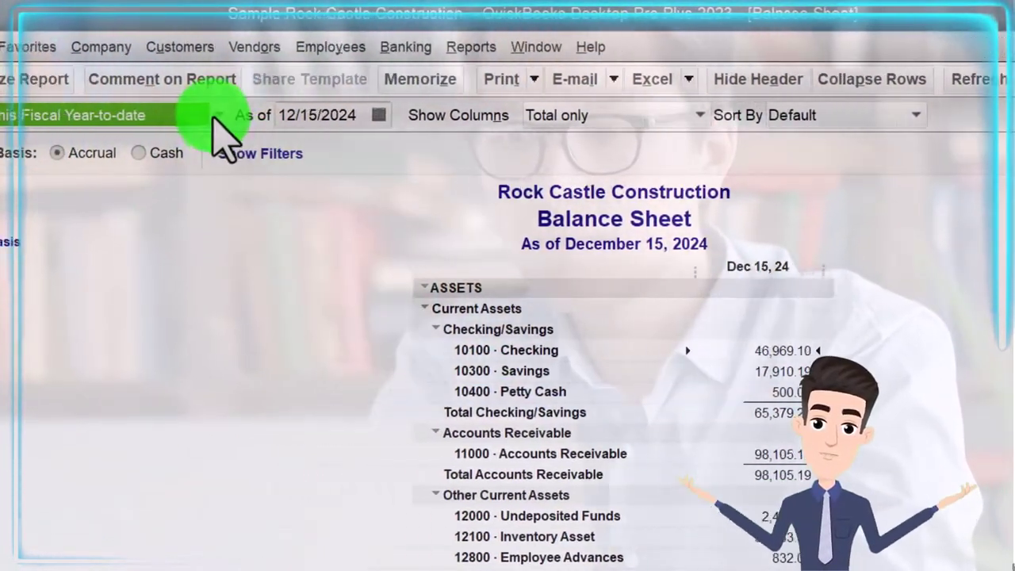
left_click(81, 115)
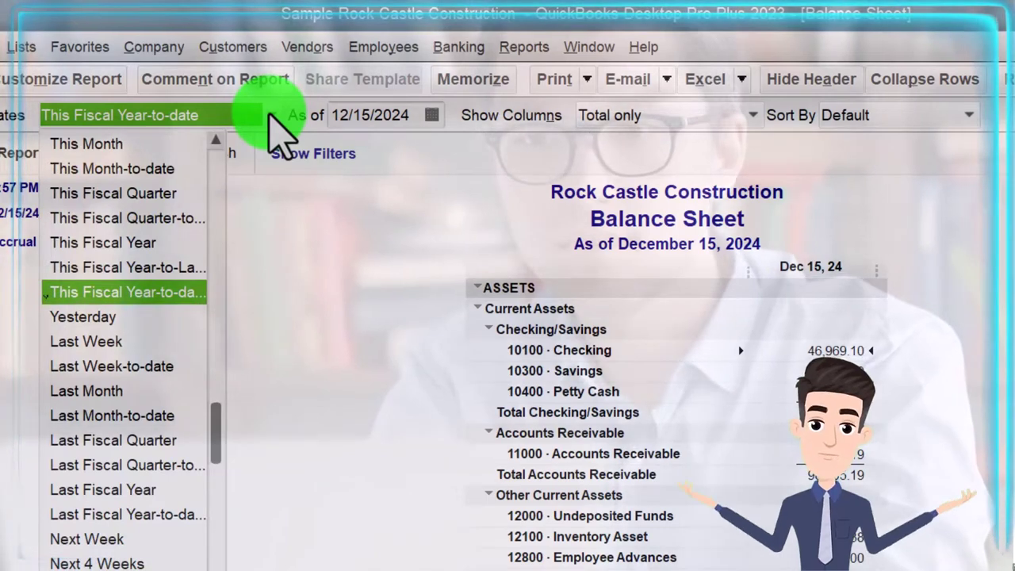
left_click(145, 246)
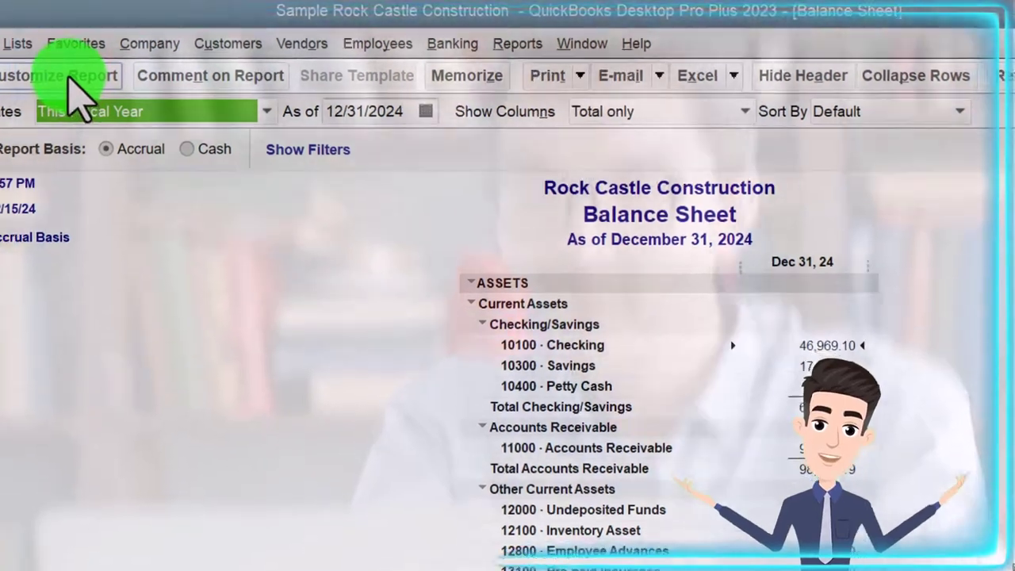
- Customize the Balance Sheet's column label font to size 12 and apply the change to all related fonts
left_click(71, 80)
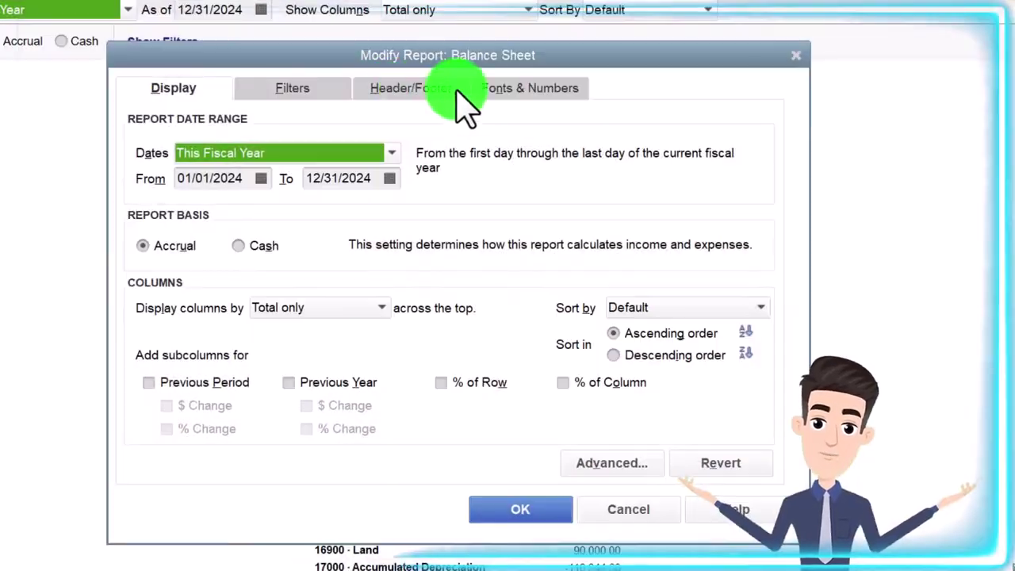
left_click(726, 215)
left_click(407, 339)
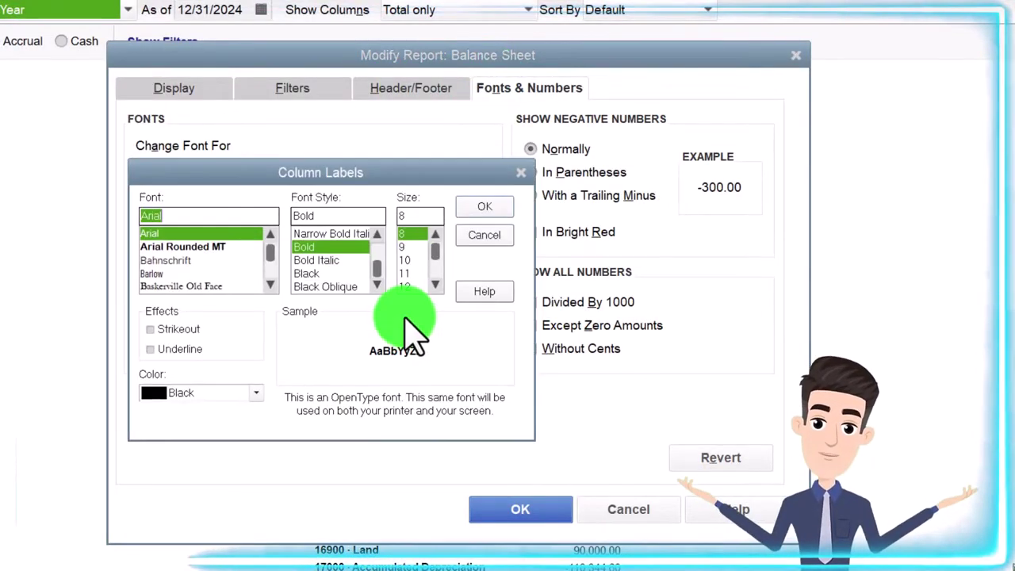
left_click(476, 209)
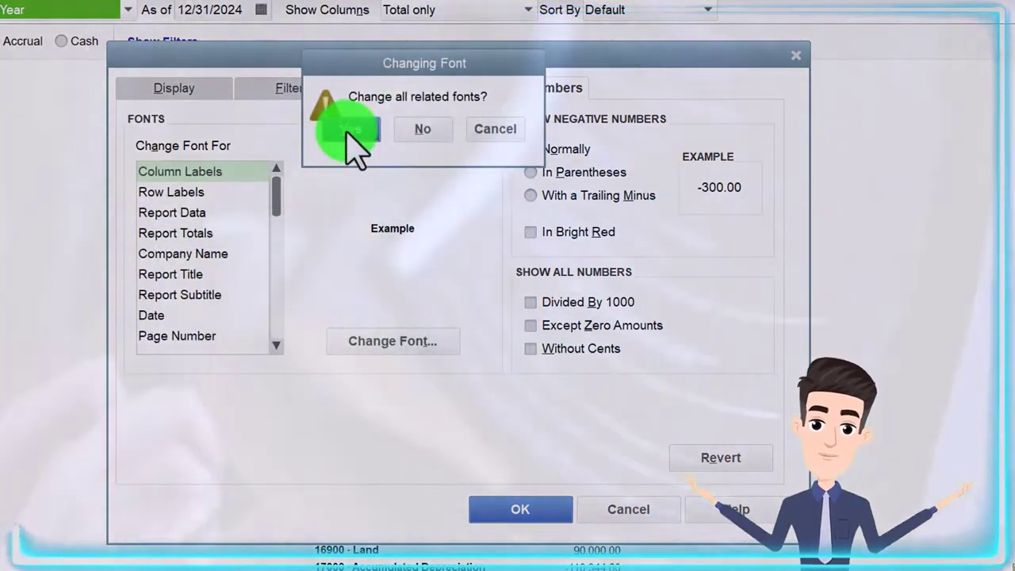
left_click(352, 129)
left_click(507, 509)
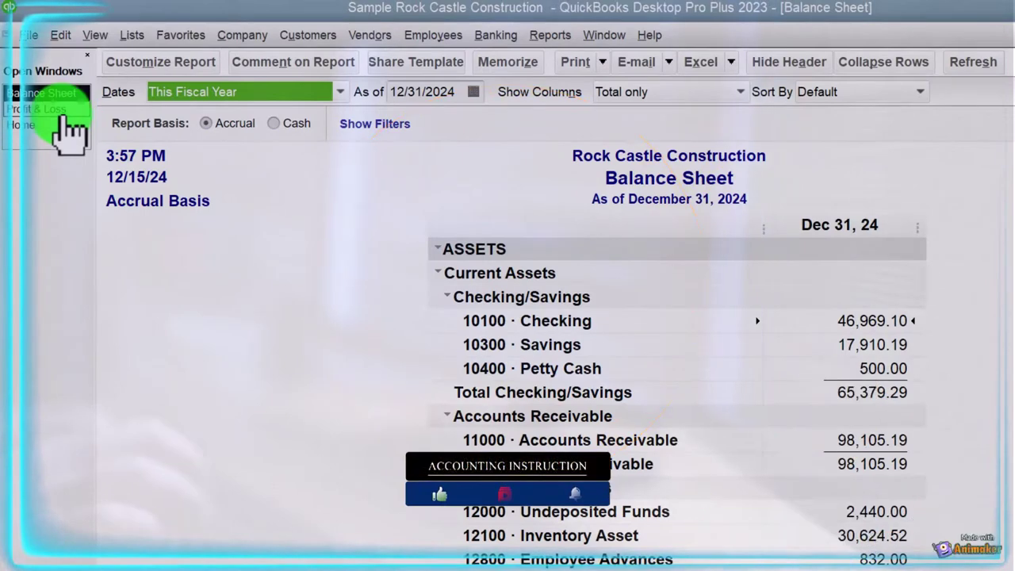
- Customize the Balance Sheet report to add a % of Column subcolumn
left_click(48, 109)
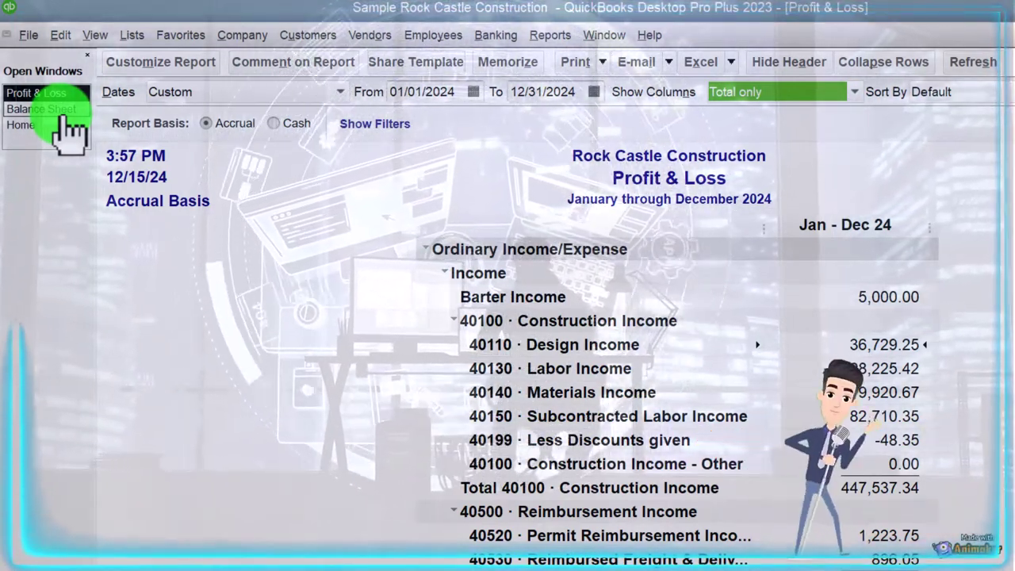
left_click(65, 109)
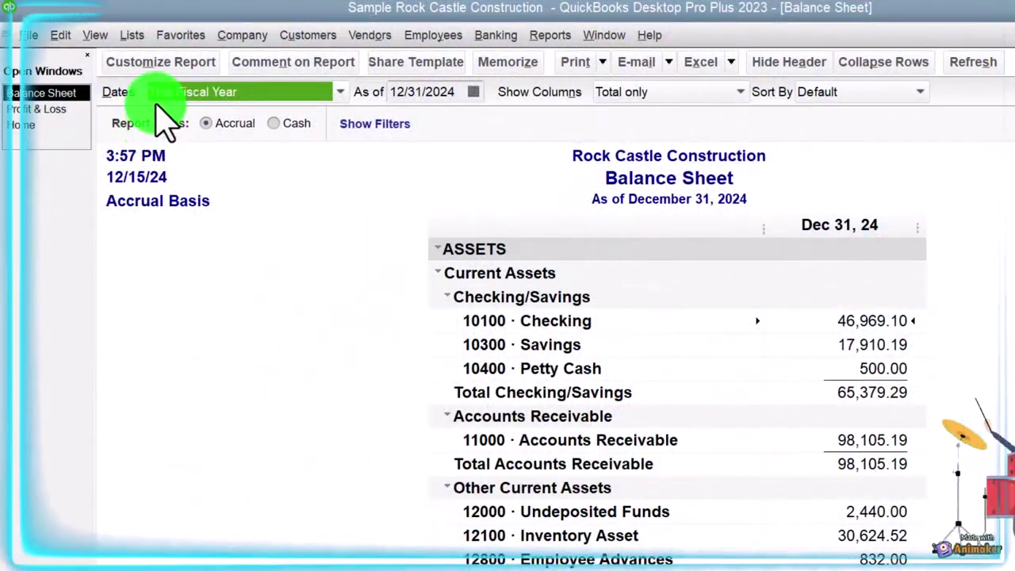
left_click(159, 62)
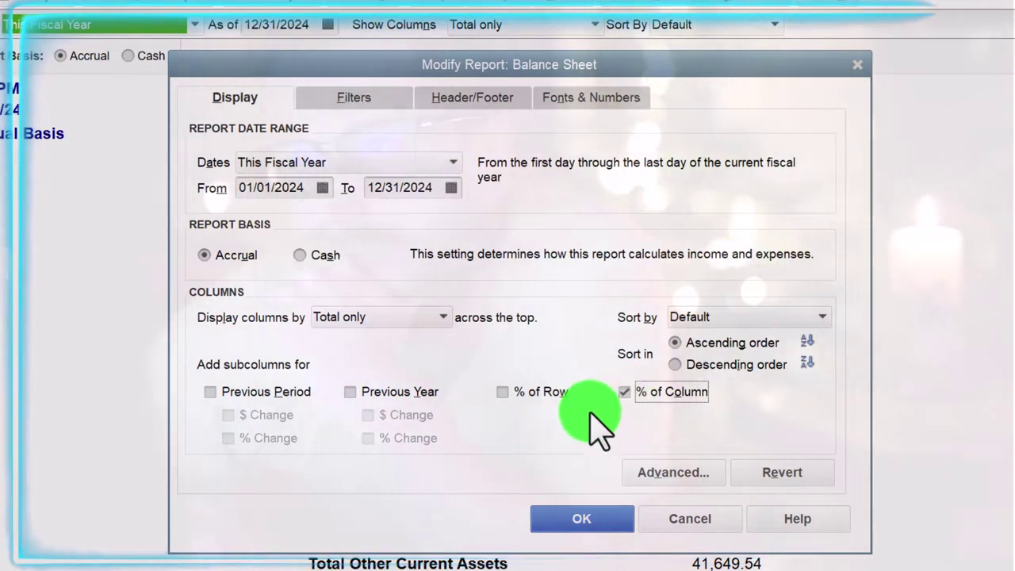
left_click(581, 521)
- Examine the % of Column figures for assets, liabilities and equity throughout the Balance Sheet
scroll(579, 519, "down", 2)
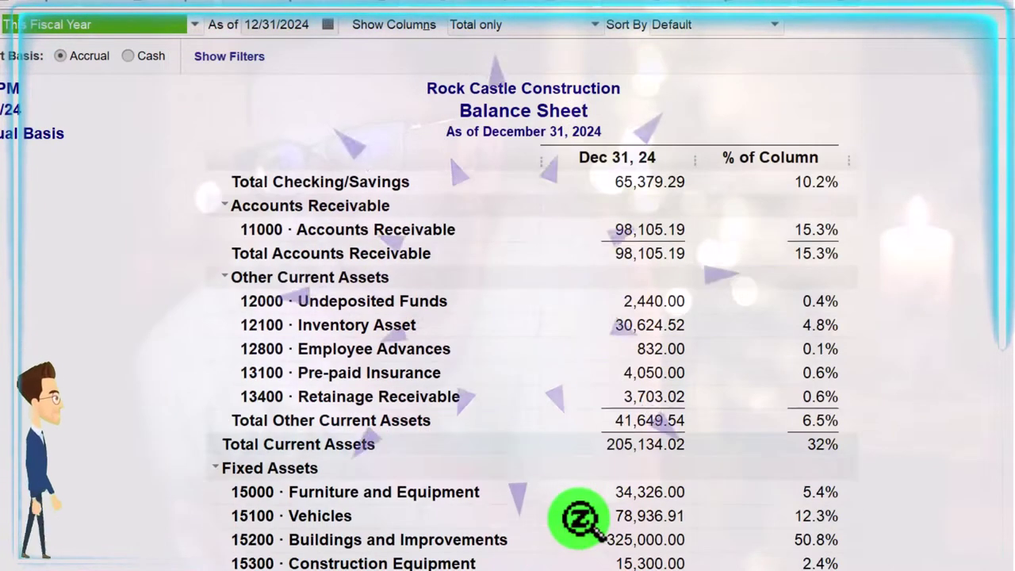
scroll(581, 521, "down", 5)
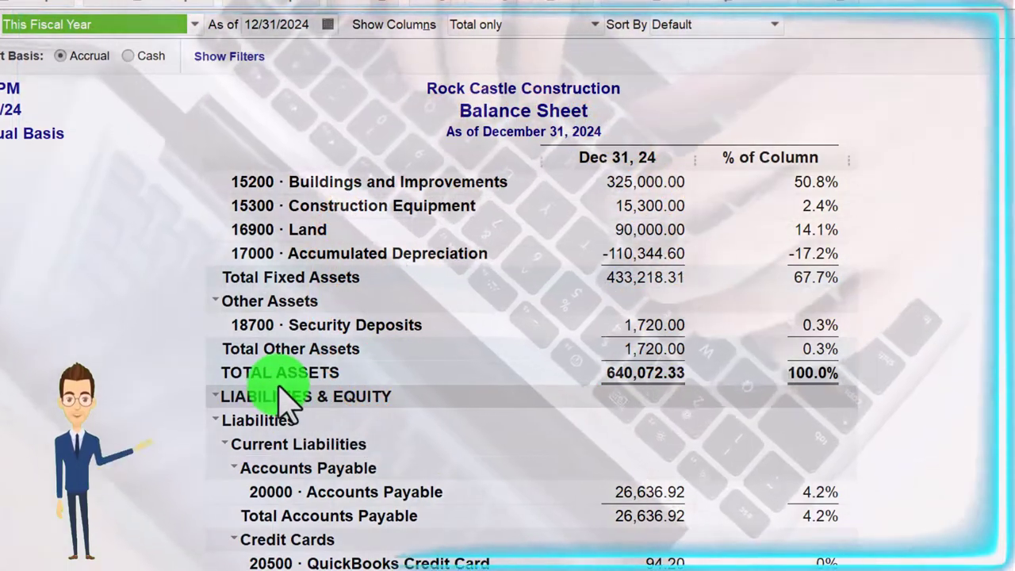
scroll(403, 403, "up", 2)
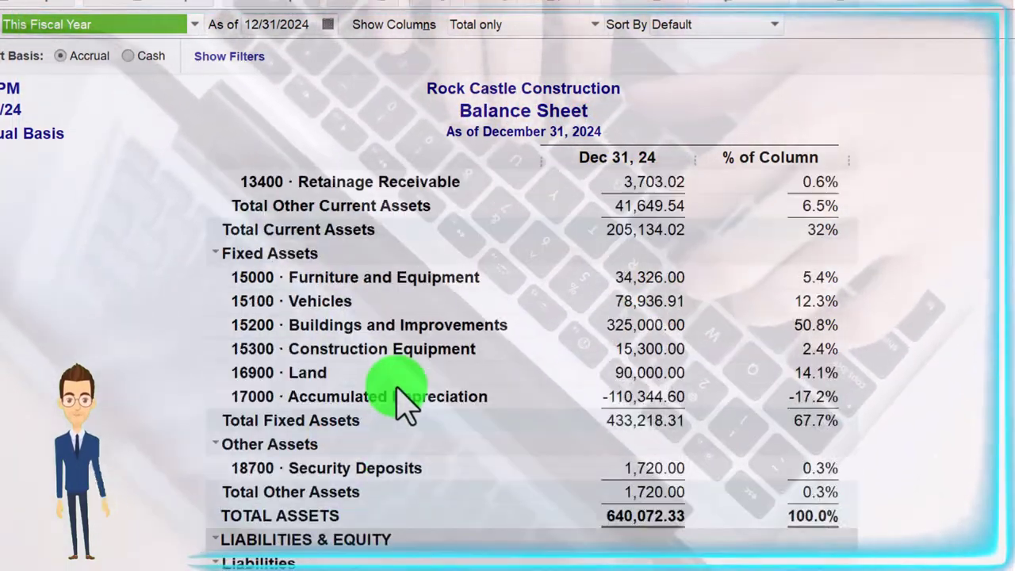
scroll(403, 403, "up", 2)
scroll(404, 403, "down", 6)
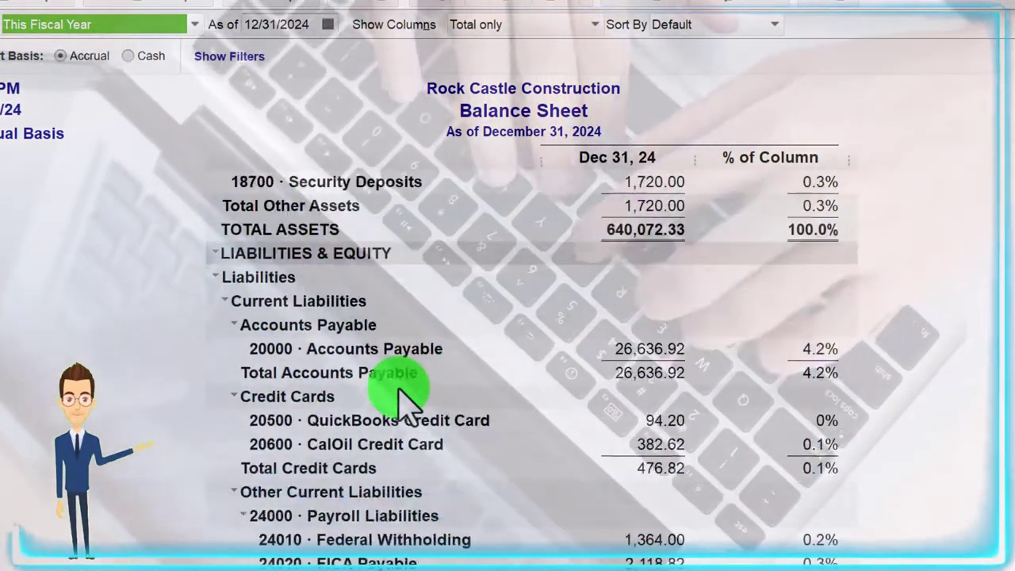
scroll(403, 403, "down", 7)
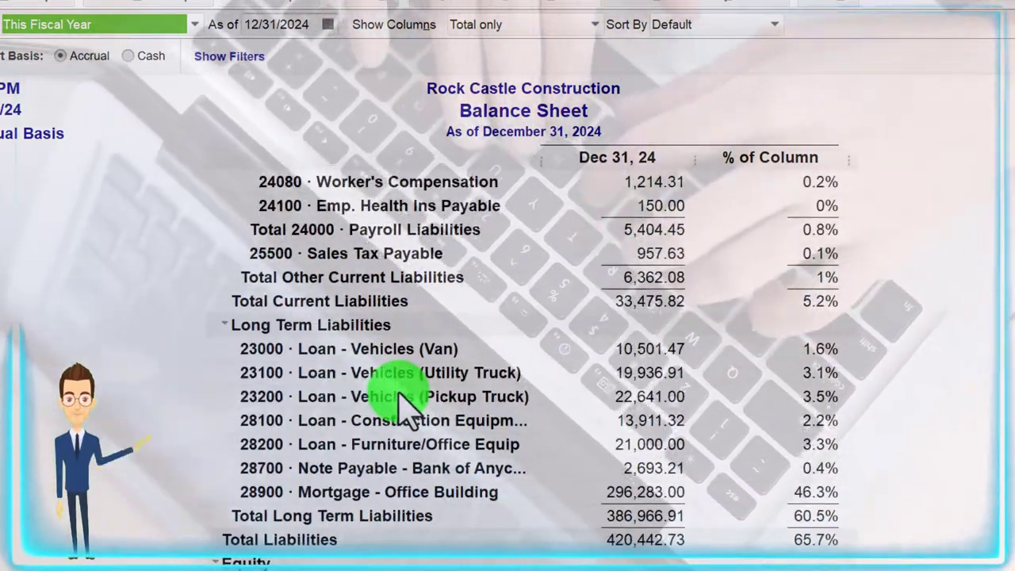
scroll(403, 403, "down", 2)
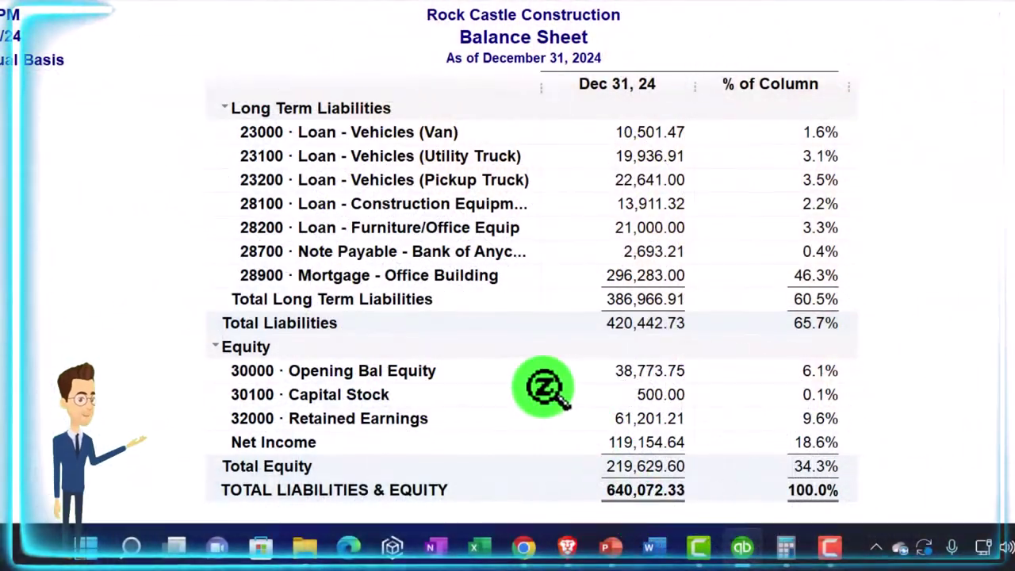
scroll(544, 392, "up", 15)
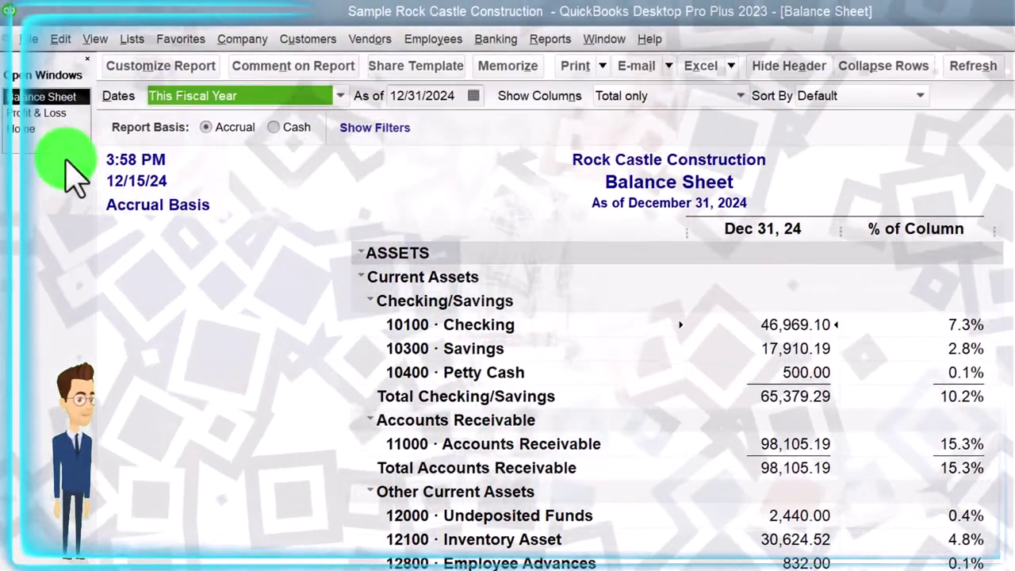
- Switch to the open Profit & Loss report and review its income, cost of goods sold and expense lines
left_click(54, 115)
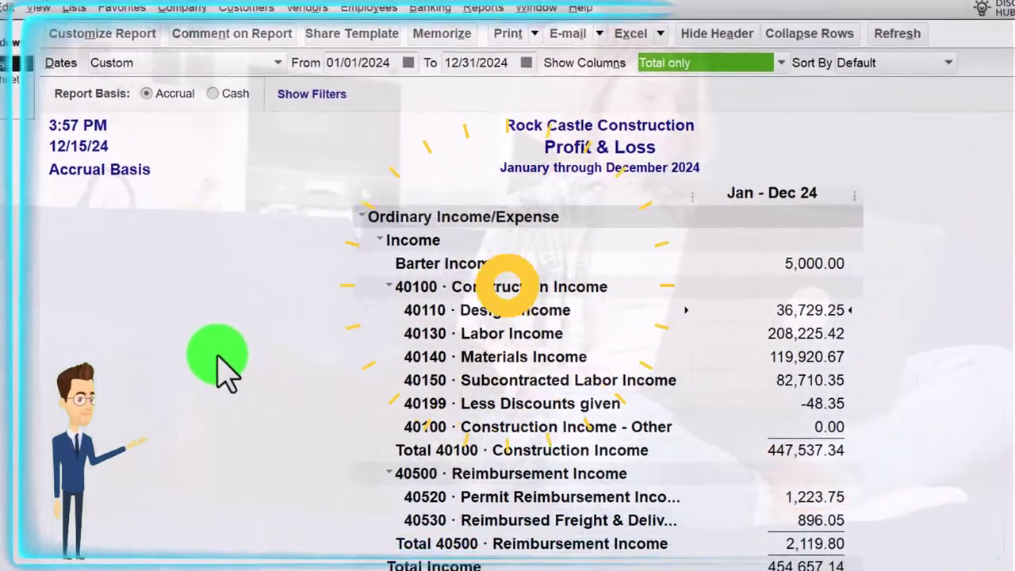
scroll(280, 397, "down", 15)
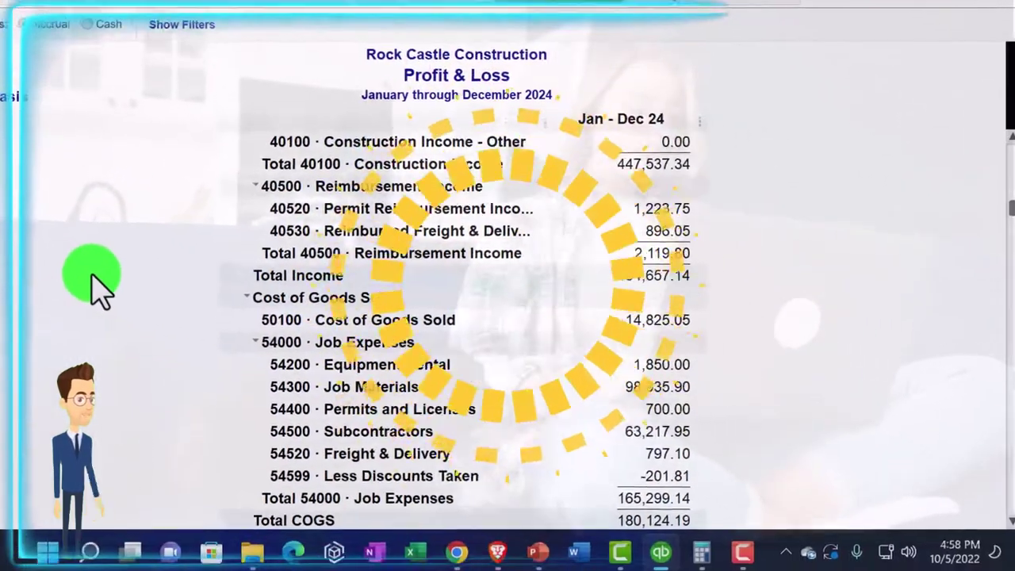
scroll(87, 286, "down", 8)
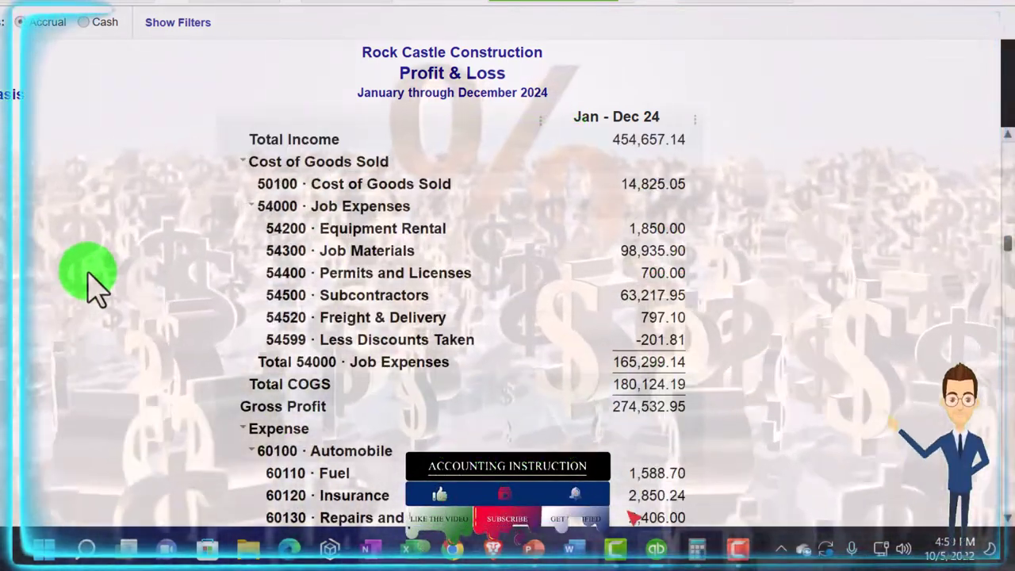
scroll(89, 285, "up", 1)
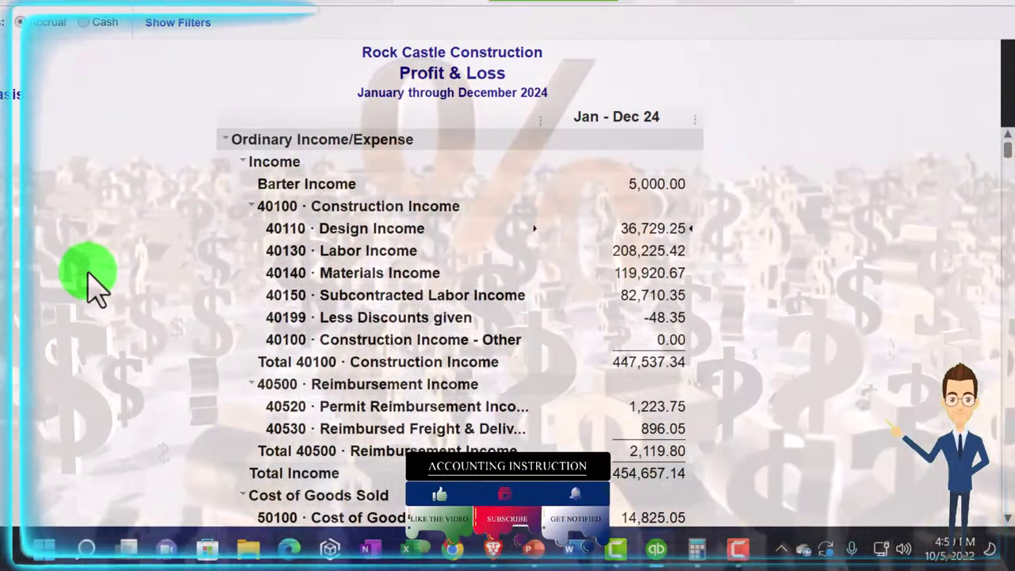
- Customize the Profit & Loss report to add a % of Income subcolumn
scroll(89, 285, "down", 1)
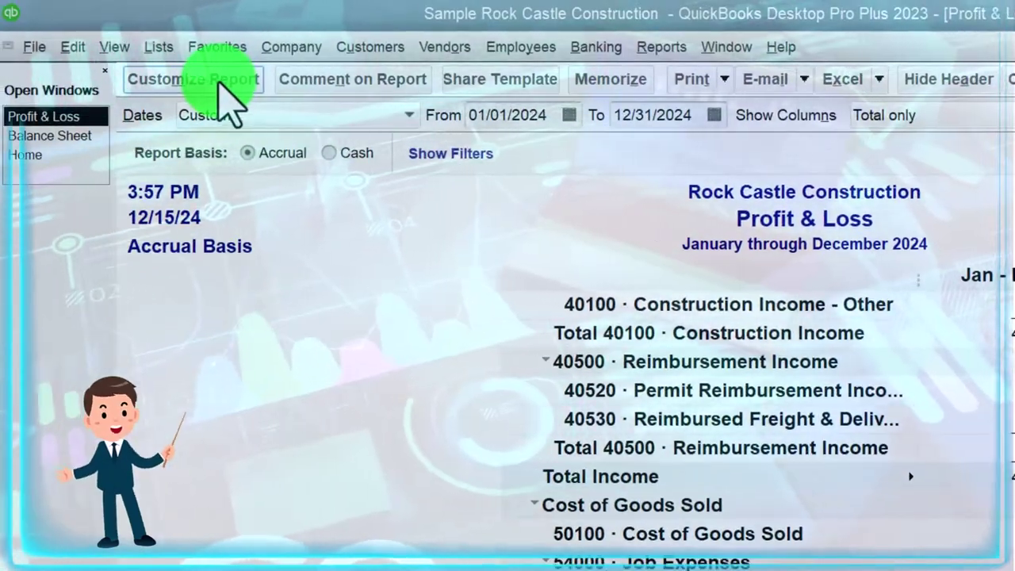
left_click(194, 79)
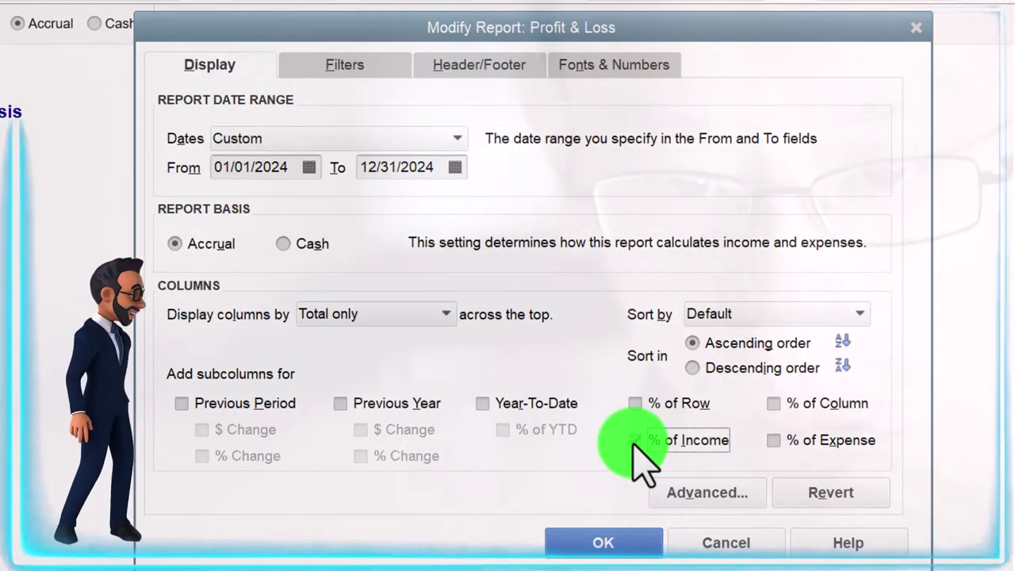
left_click(610, 552)
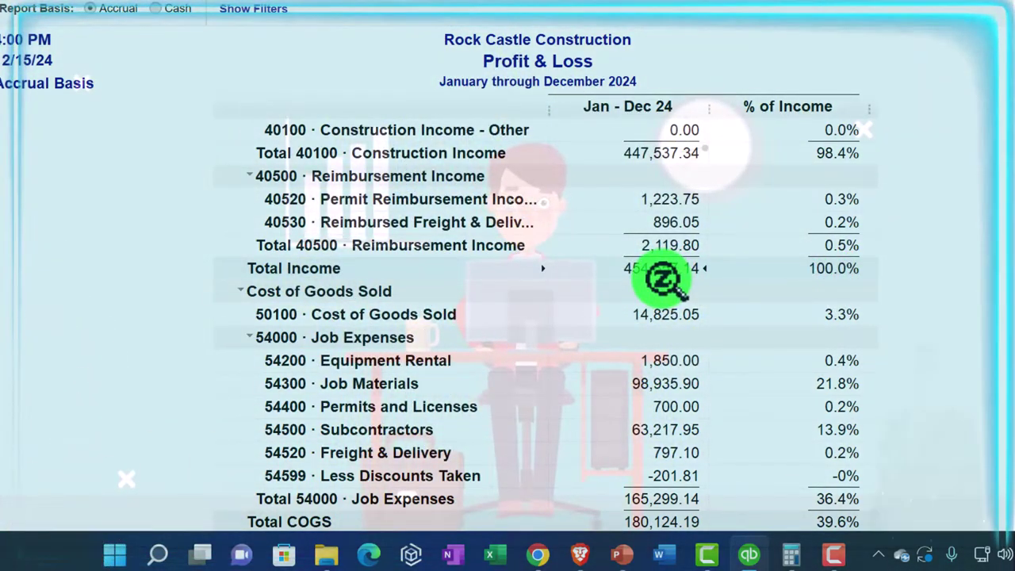
scroll(718, 298, "up", 3)
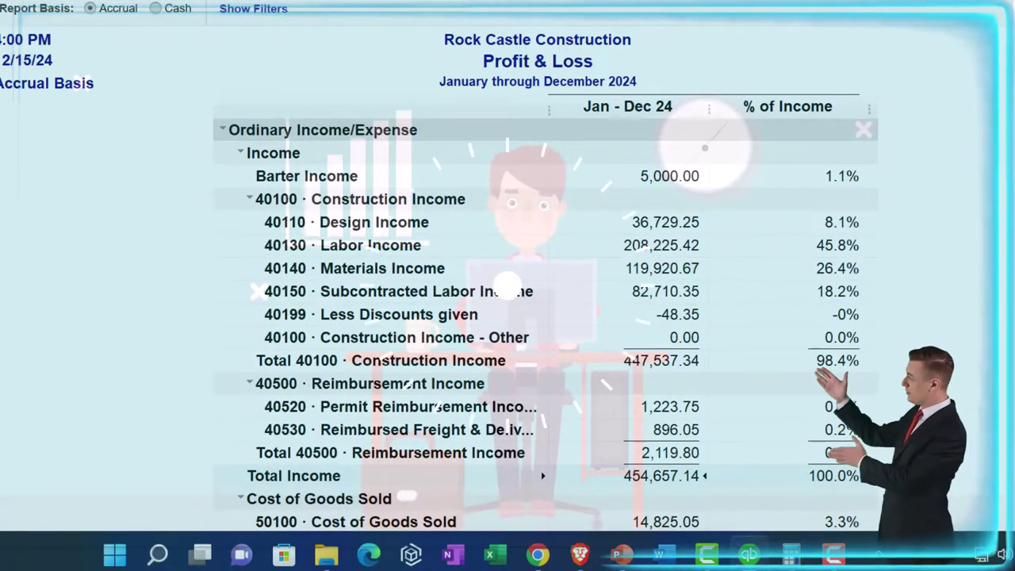
- Open the Calculator alongside the Profit & Loss report with the Construction Income and Total Income lines in view
left_click(791, 554)
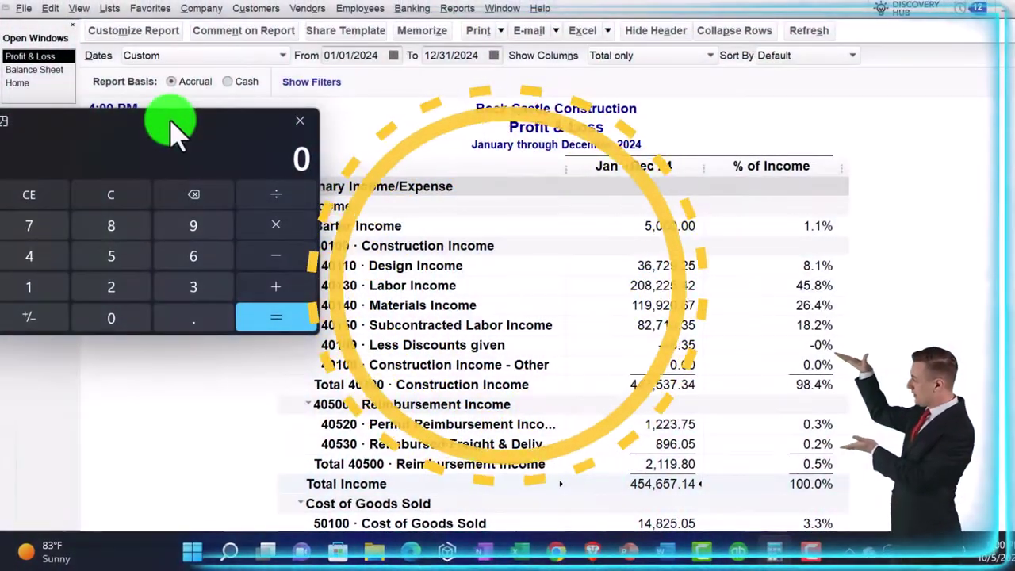
scroll(527, 325, "down", 1)
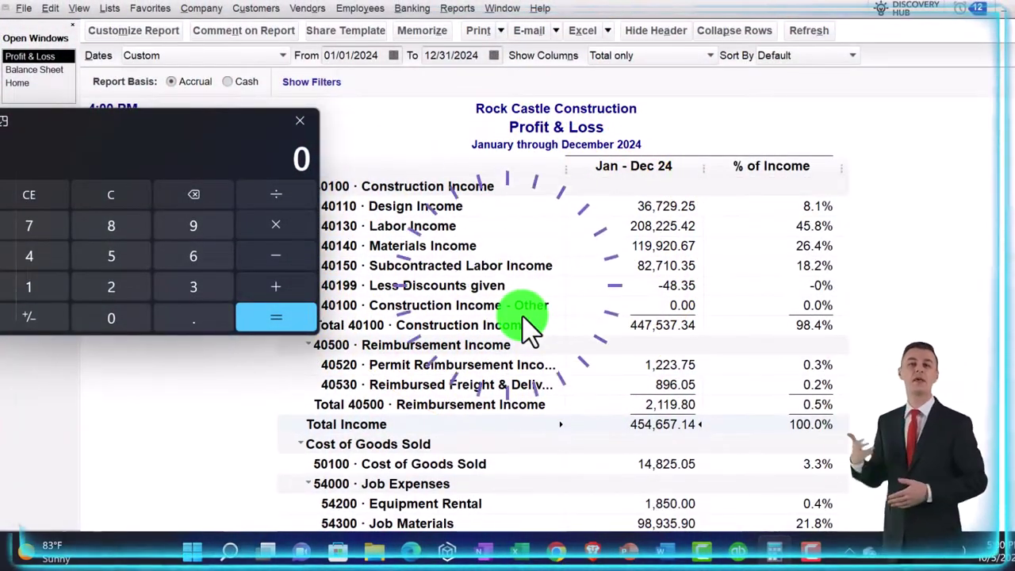
scroll(524, 322, "down", 1)
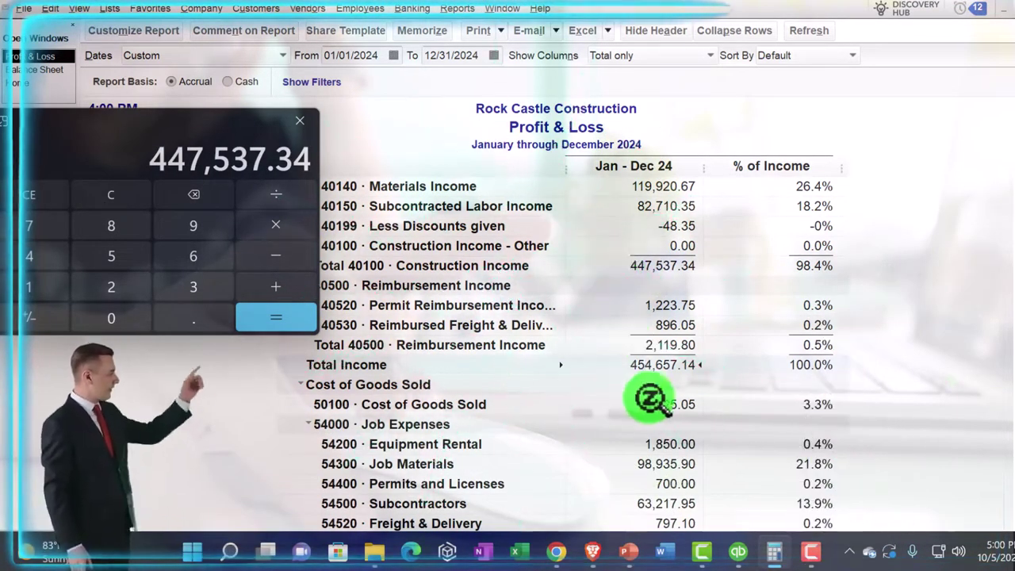
type("545")
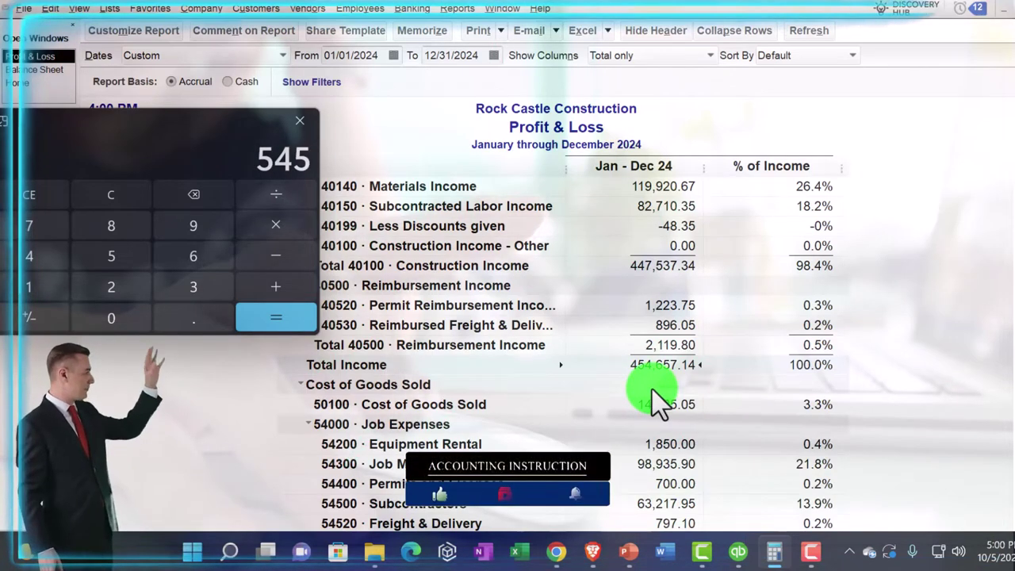
type("657.1")
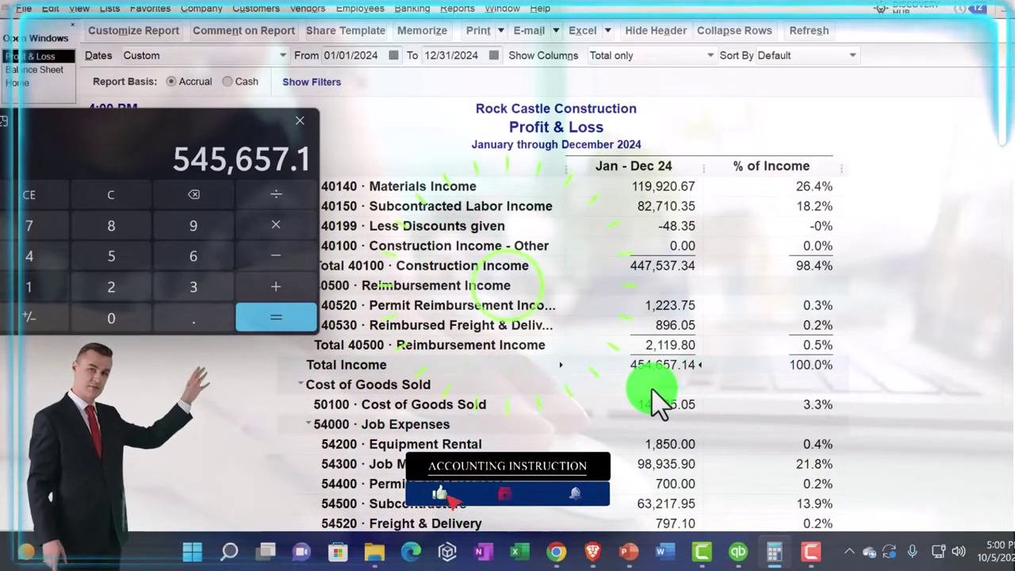
type("4")
key("Return")
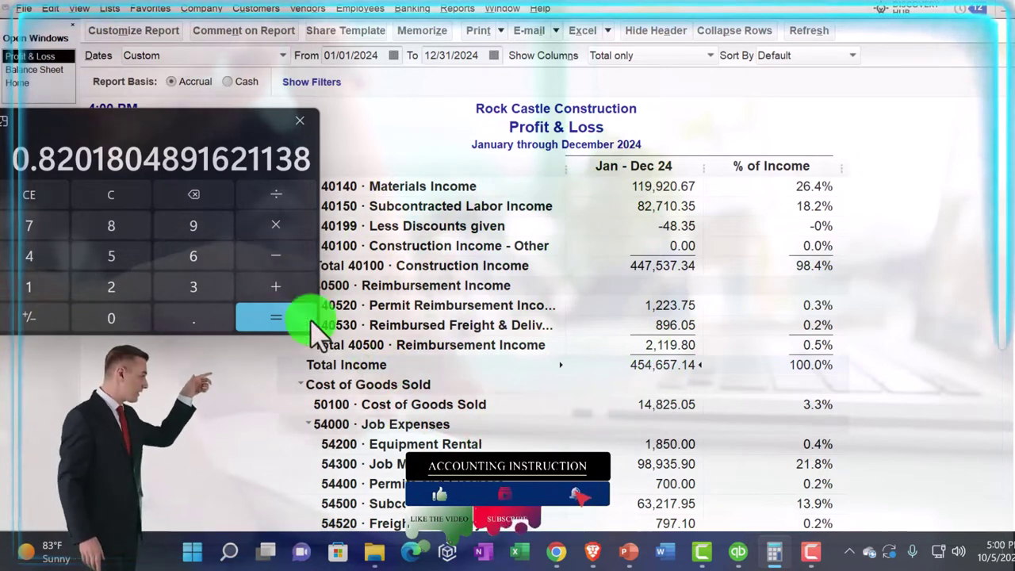
left_click(111, 197)
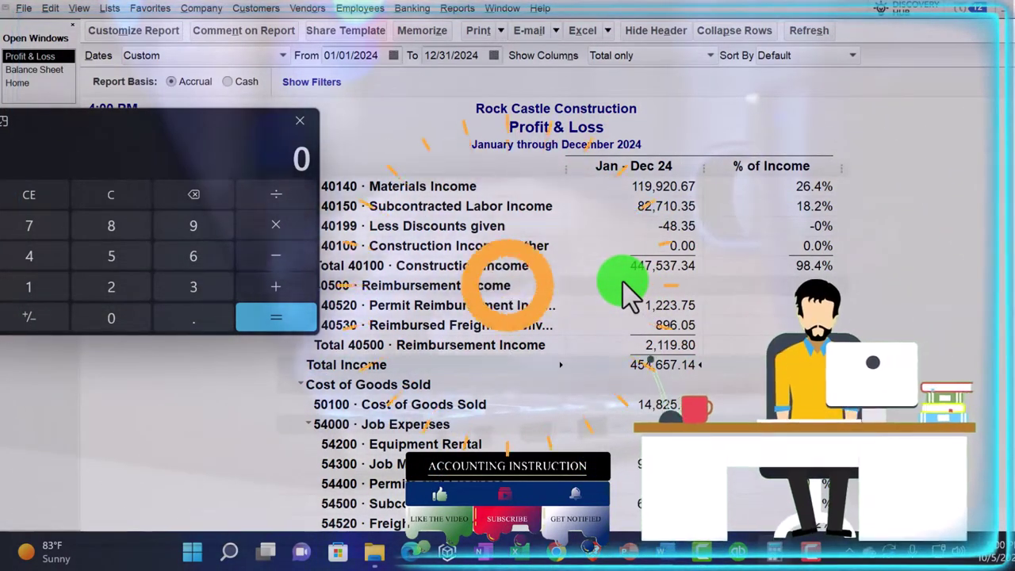
- Calculate Total Construction Income as a share of Total Income by dividing 447,537.34 by 454,657.14
type("447537.34")
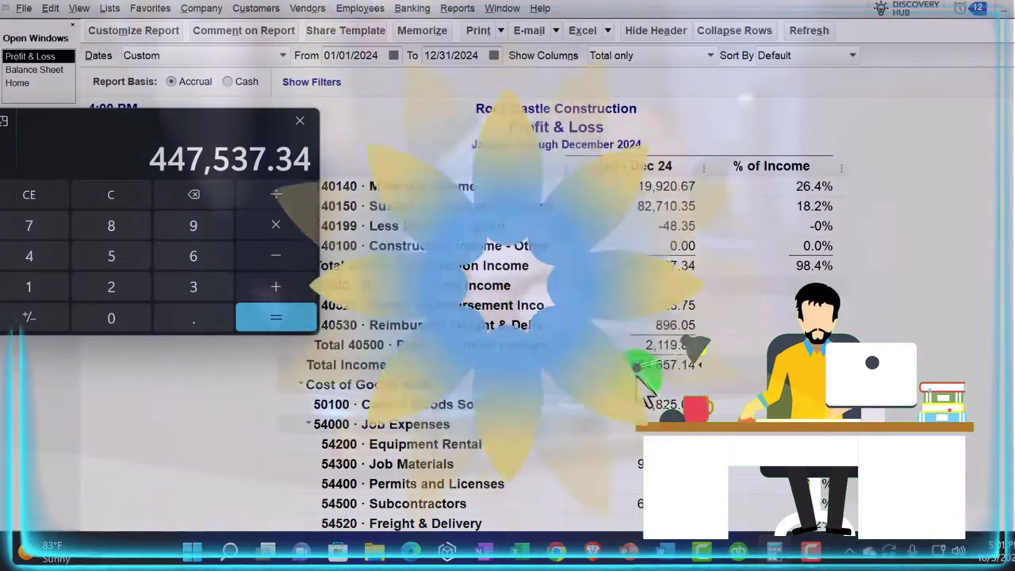
type("454657.14")
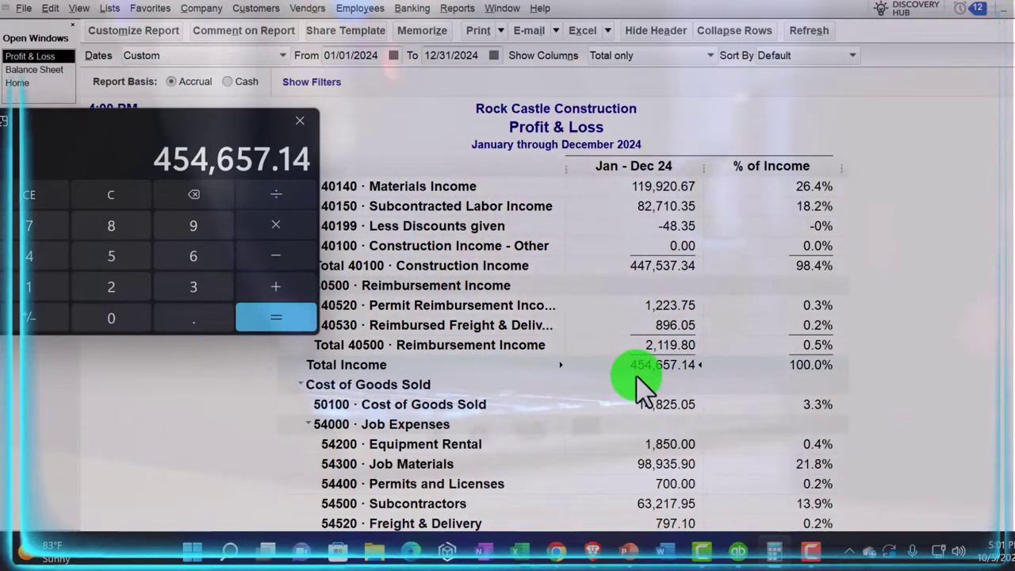
key("Return")
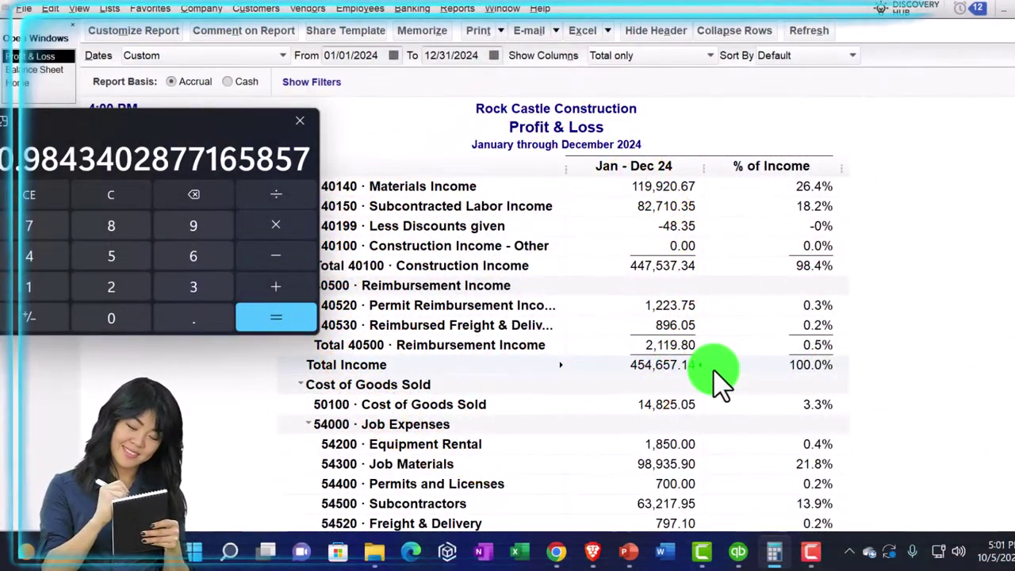
- Examine the % of Income figures across the income, cost of goods sold, expense and other income lines
scroll(713, 369, "up", 1)
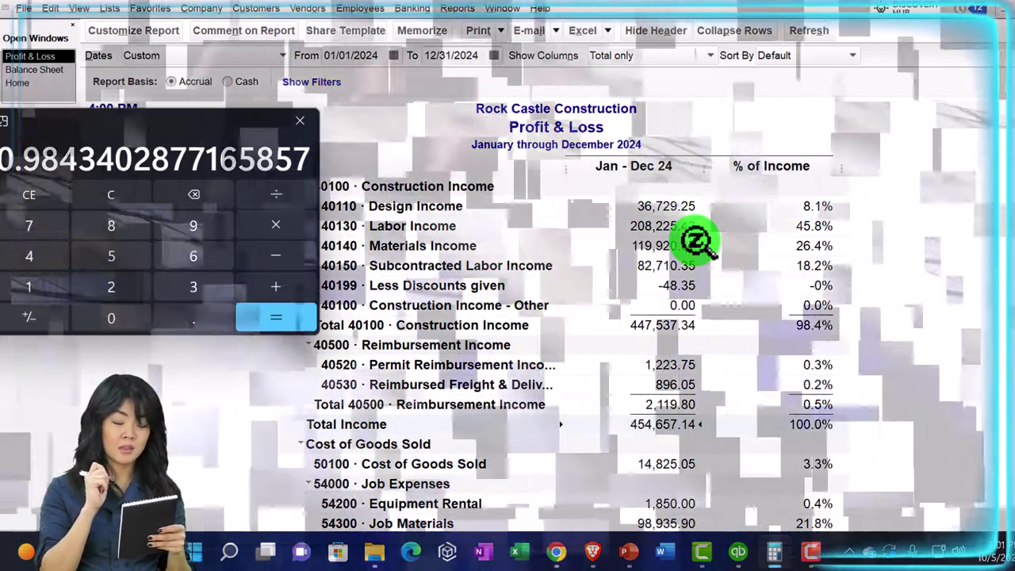
scroll(696, 242, "down", 1)
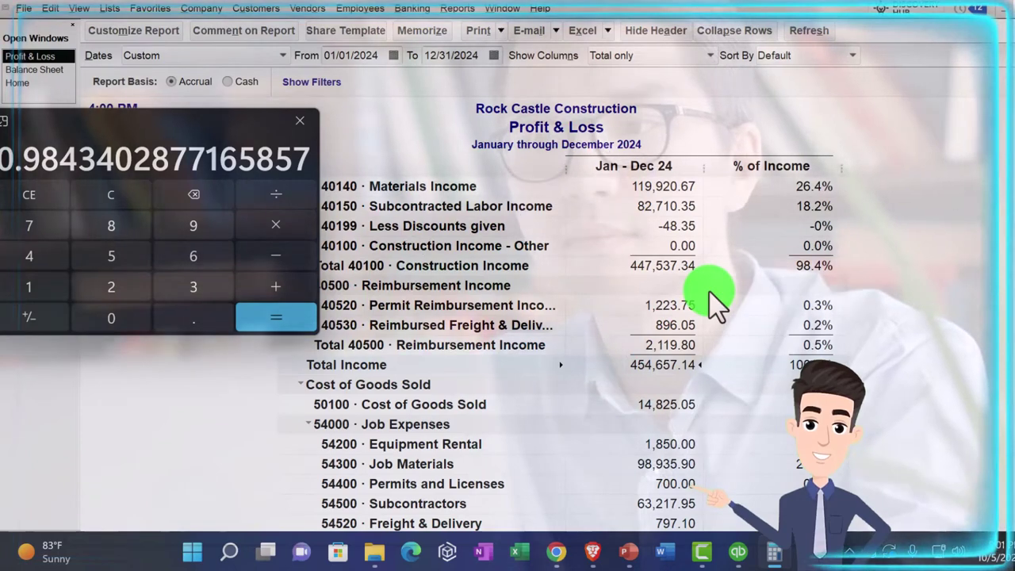
scroll(718, 301, "down", 3)
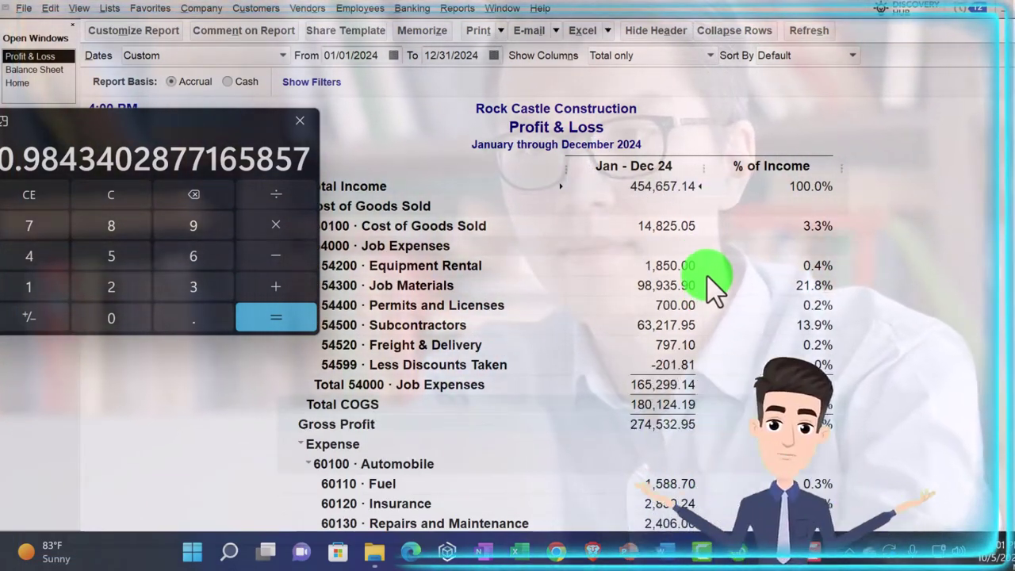
scroll(716, 295, "down", 3)
scroll(716, 295, "down", 9)
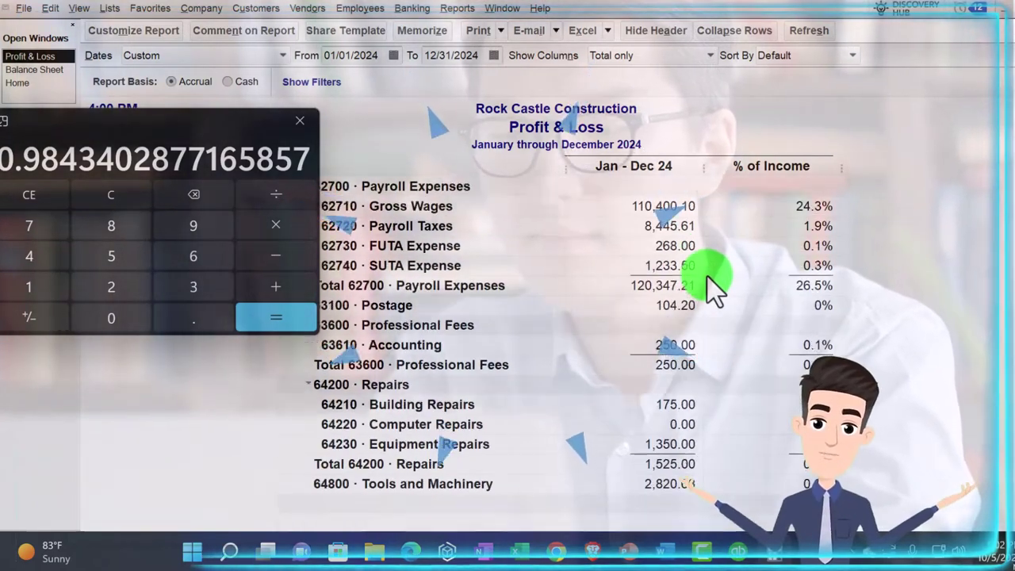
scroll(716, 295, "down", 1)
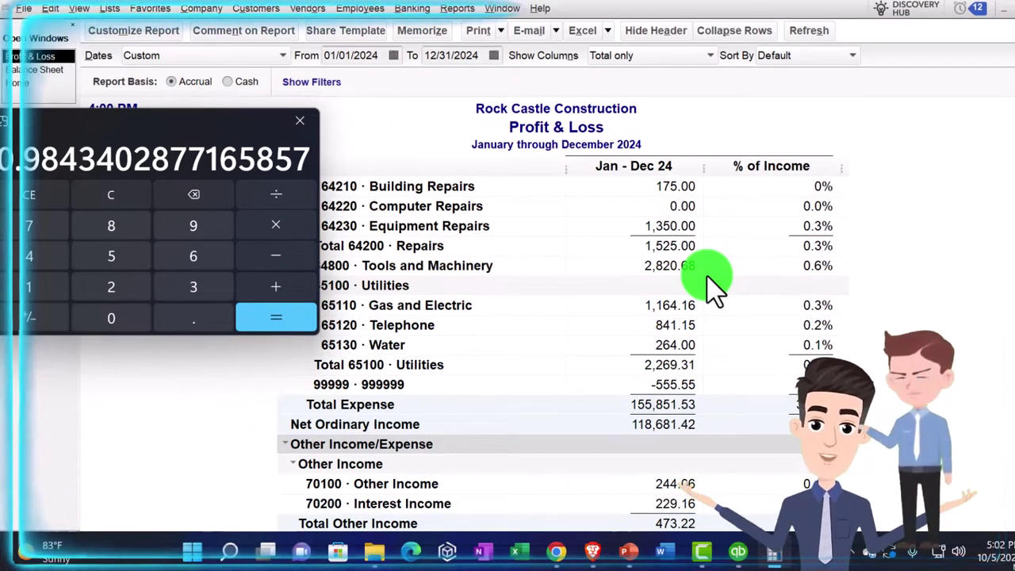
scroll(714, 289, "up", 9)
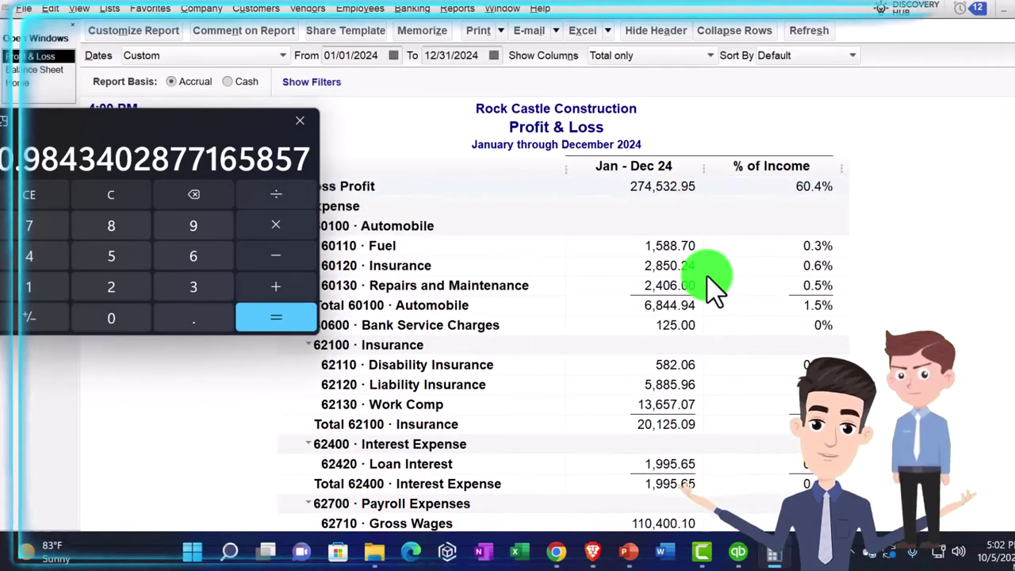
scroll(714, 290, "up", 1)
scroll(714, 290, "up", 2)
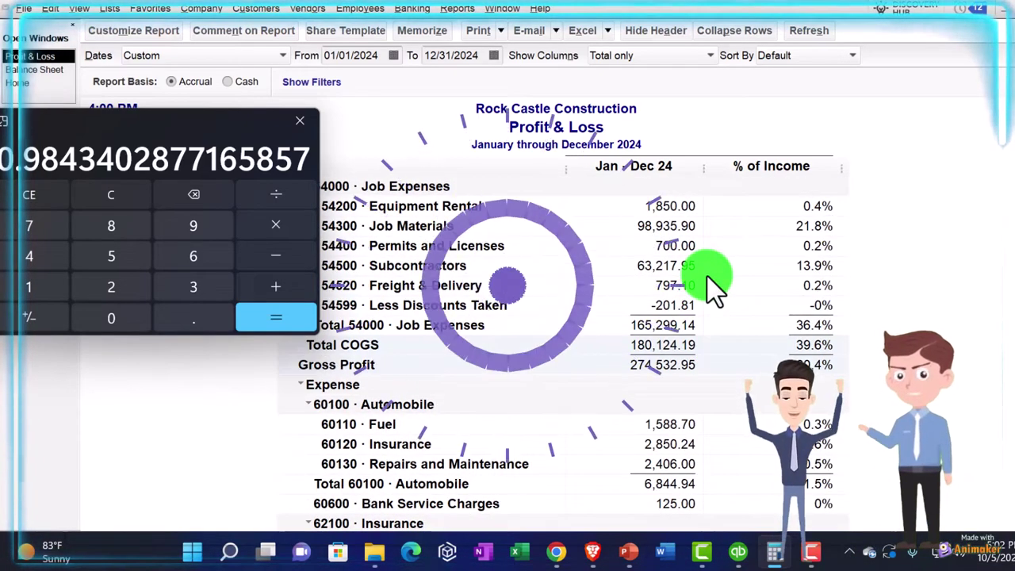
scroll(714, 290, "up", 2)
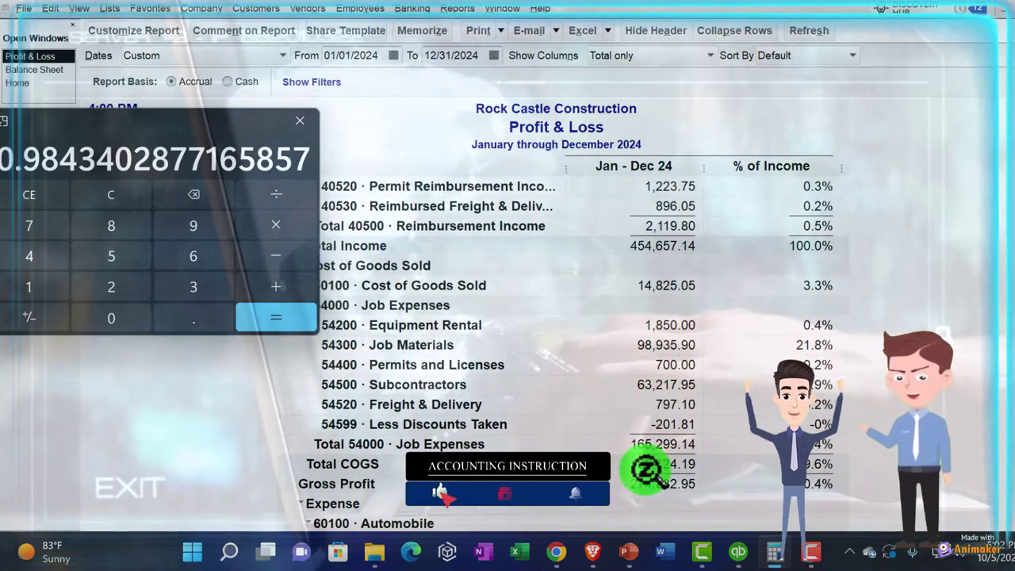
- Clear the calculator and divide Total COGS of 180,124.19 by Total Income of 454,657.14
left_click(108, 196)
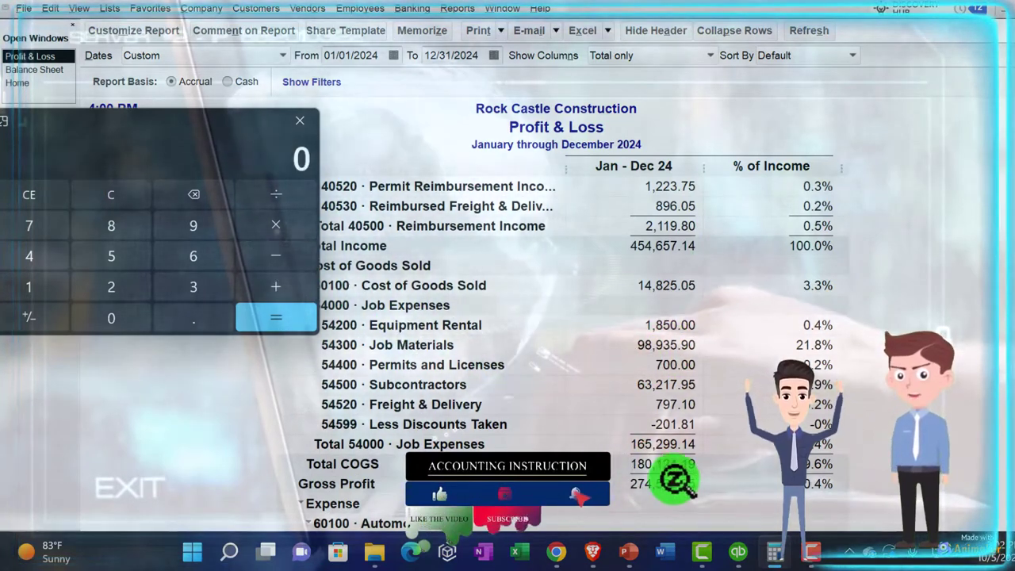
type("180,124.")
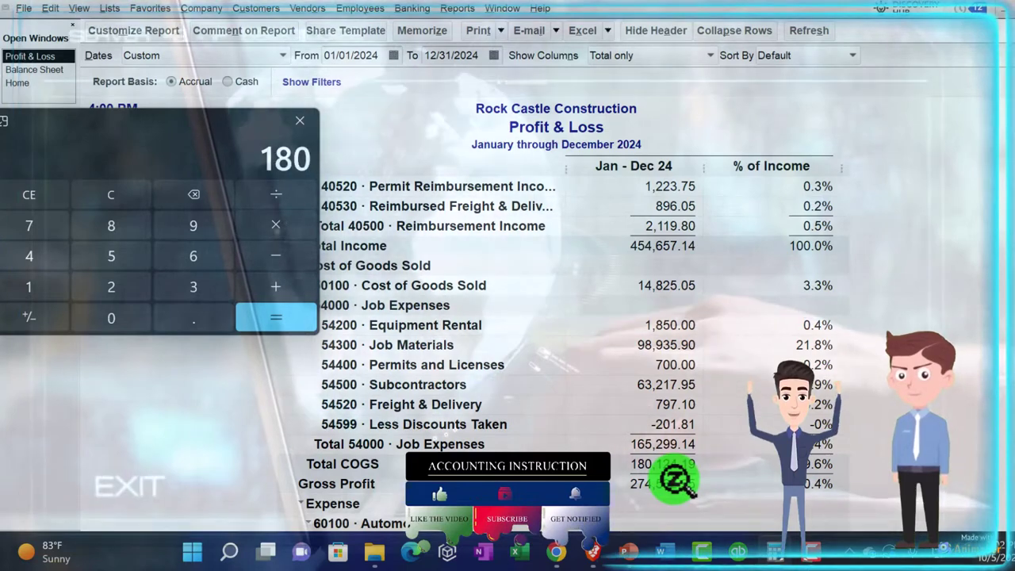
type("19")
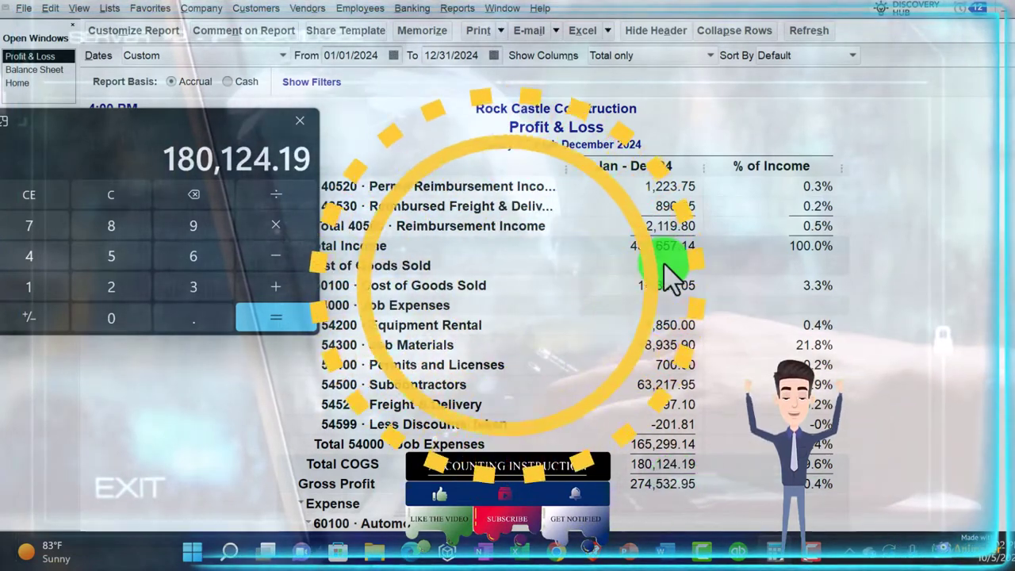
key("slash")
type("45465")
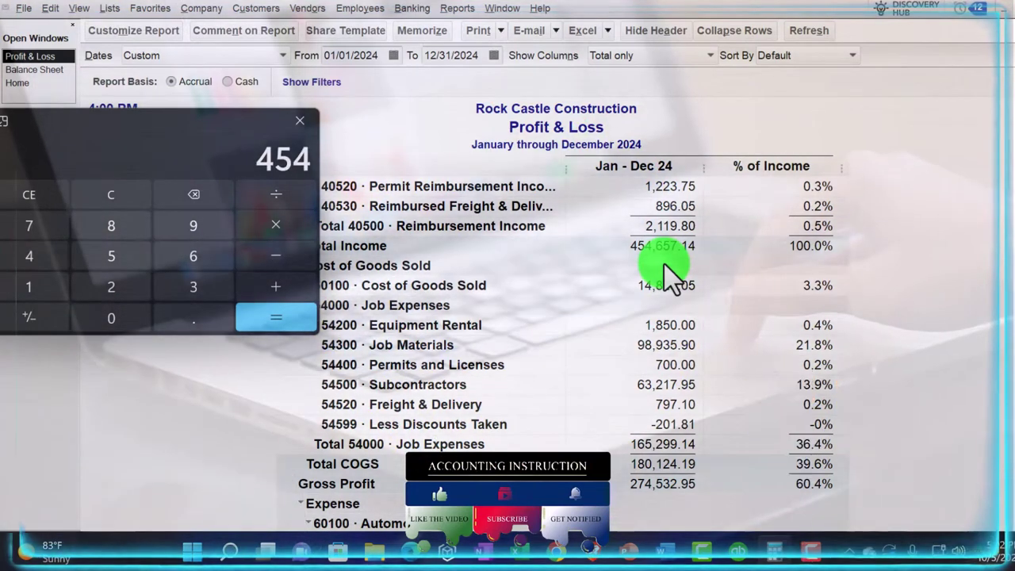
type("7.14")
key("Return")
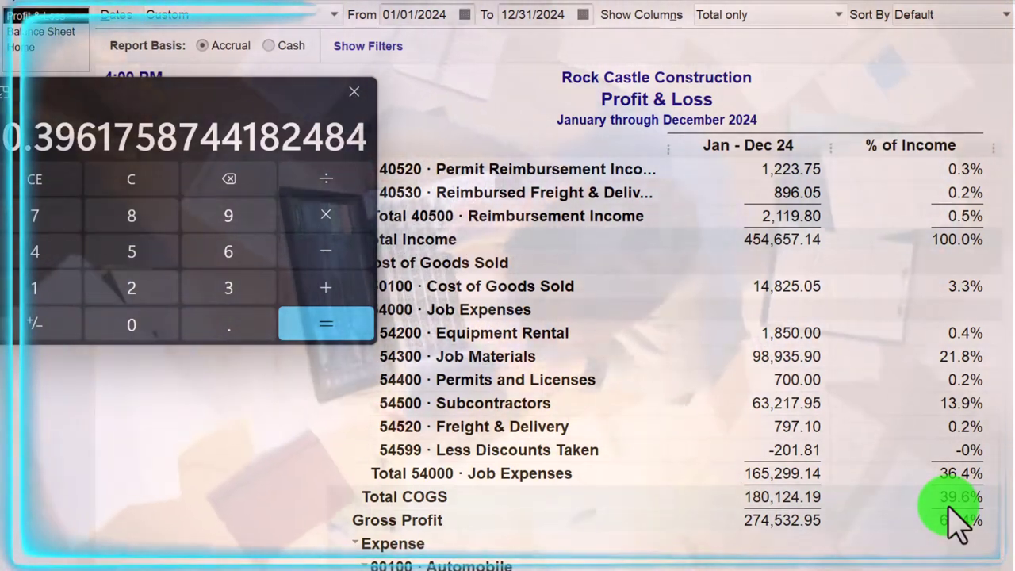
- Compare the % of Income figures for construction income, job expenses, gross profit, insurance and payroll expenses
scroll(955, 517, "up", 3)
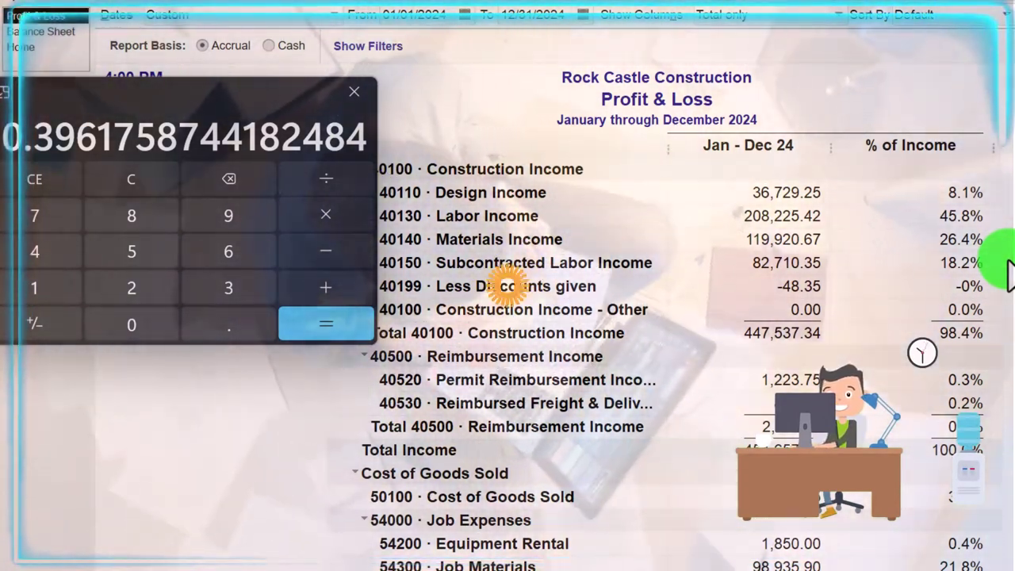
scroll(1009, 274, "down", 3)
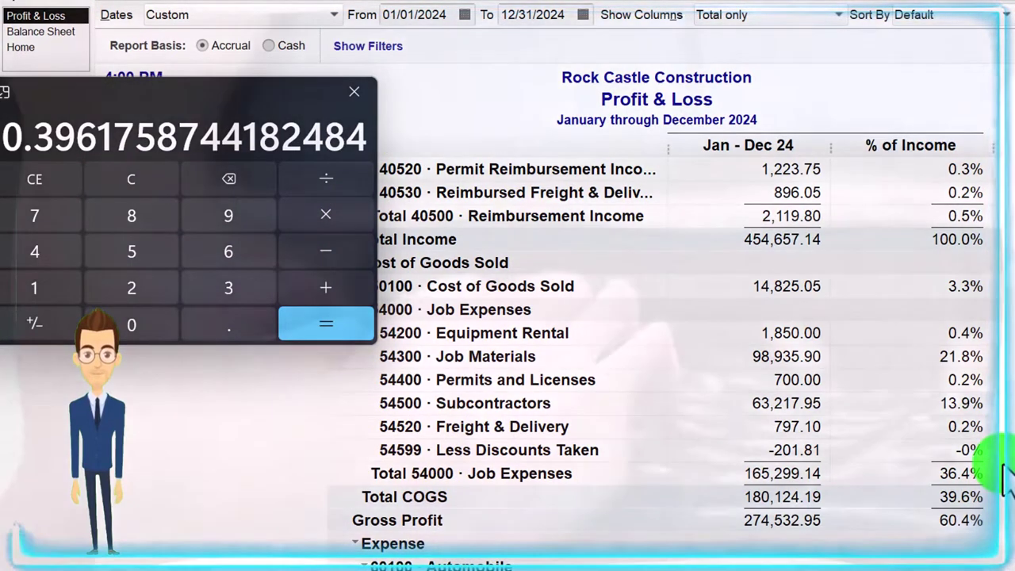
scroll(1006, 476, "down", 3)
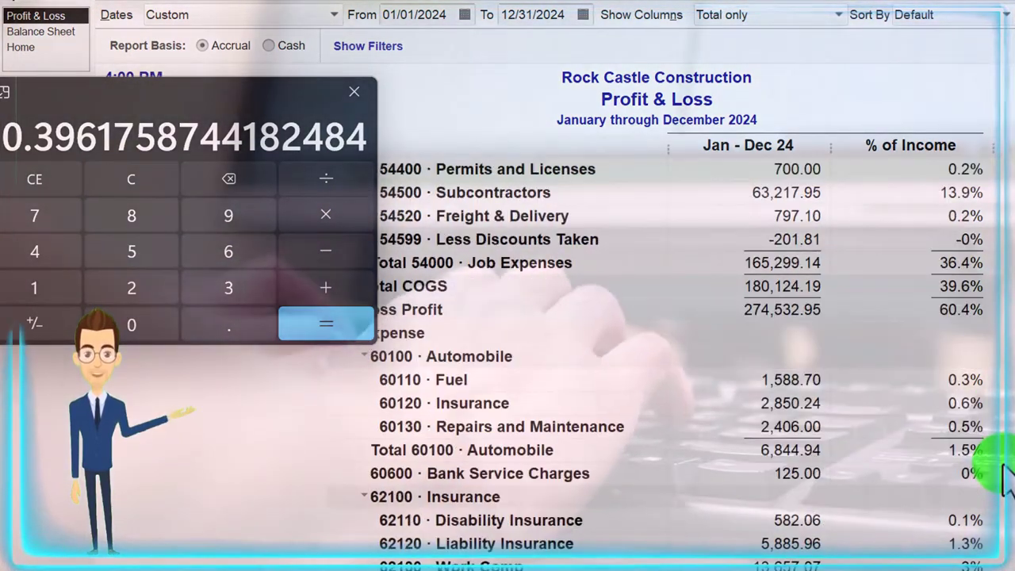
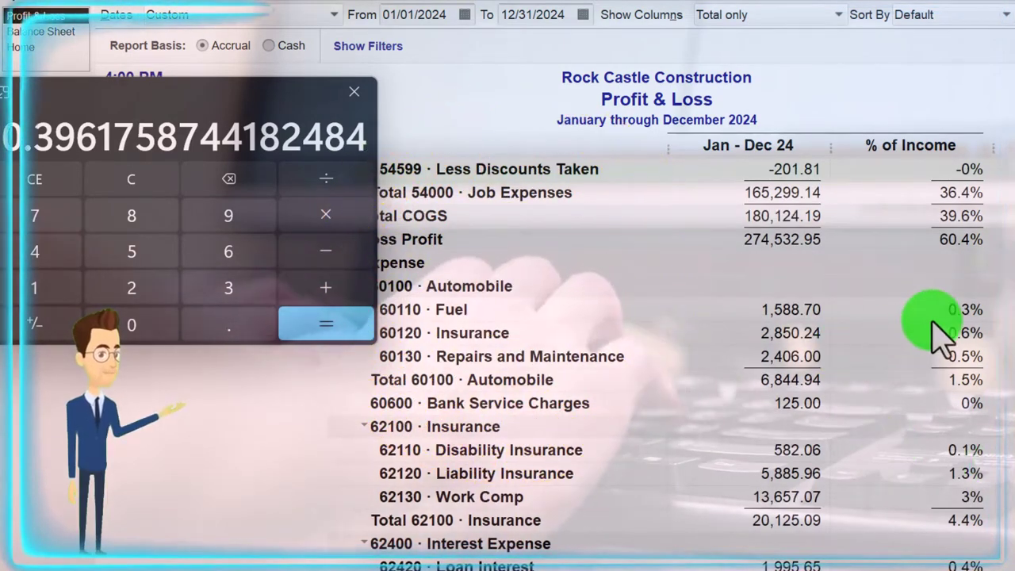
scroll(935, 326, "down", 1)
scroll(945, 386, "down", 2)
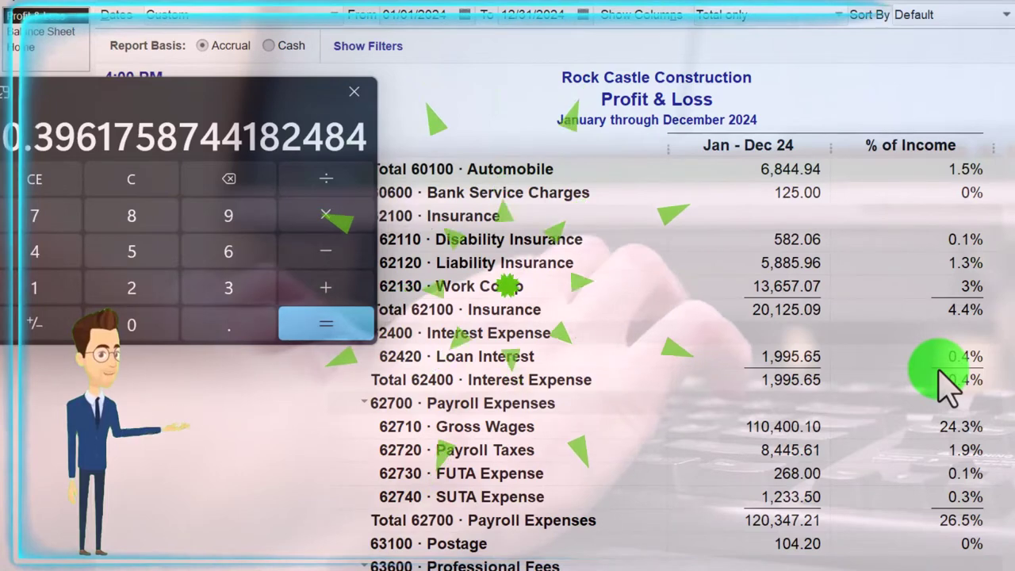
scroll(948, 385, "down", 1)
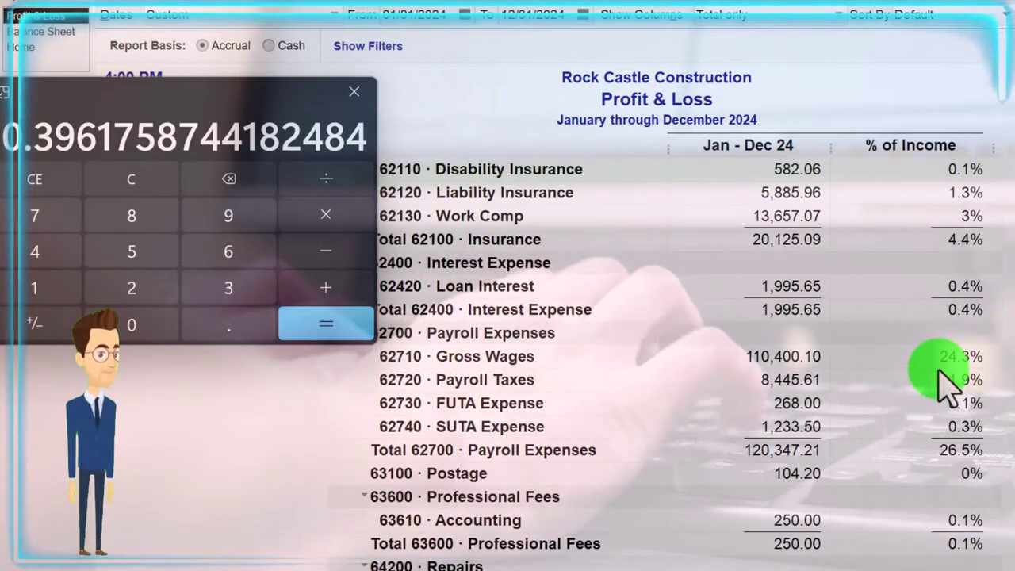
scroll(942, 375, "down", 1)
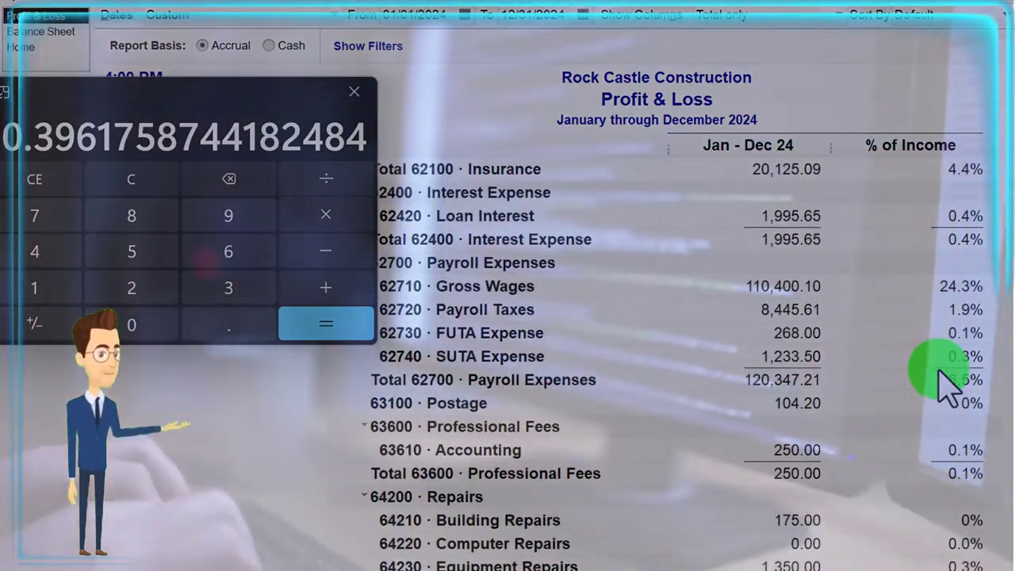
scroll(948, 380, "down", 1)
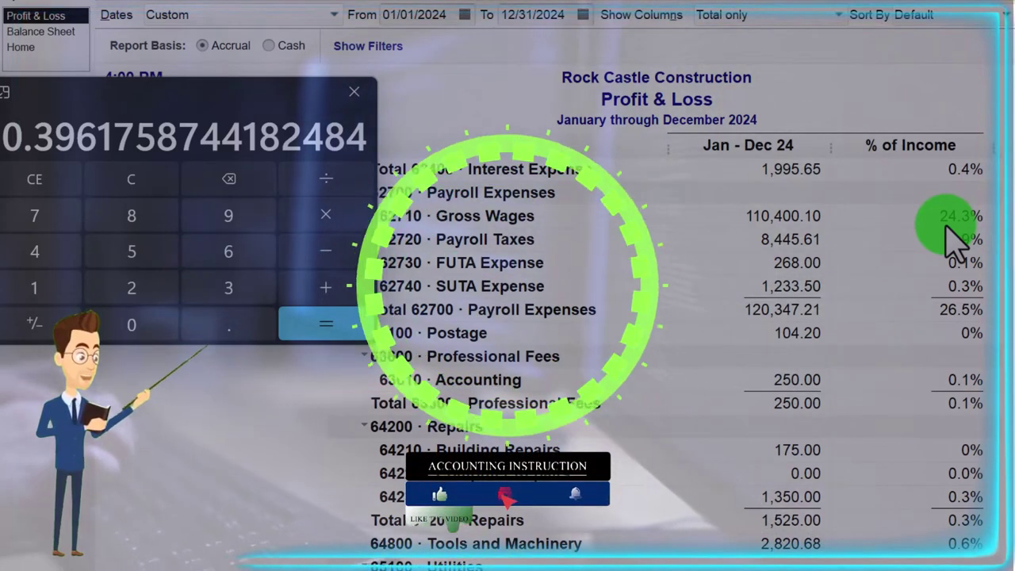
- Examine the % of Income figures from payroll expenses through net income, moving the calculator out of the way
scroll(956, 238, "down", 1)
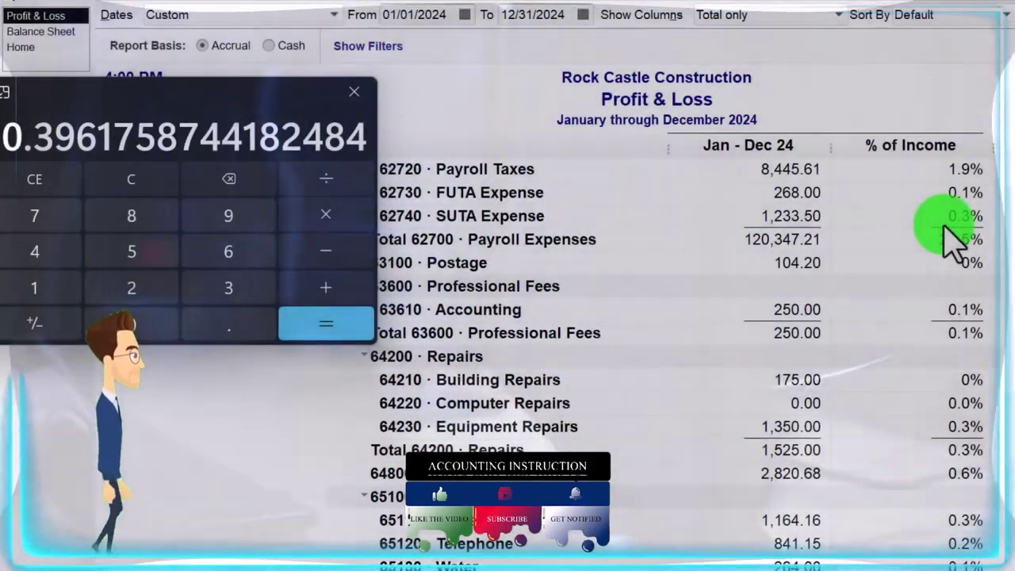
scroll(949, 244, "down", 1)
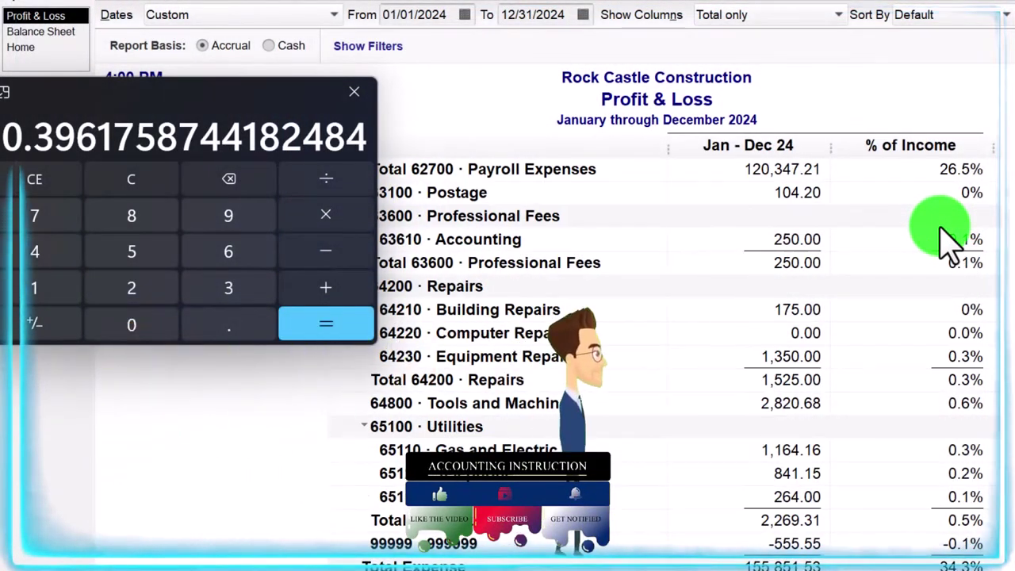
scroll(950, 244, "down", 3)
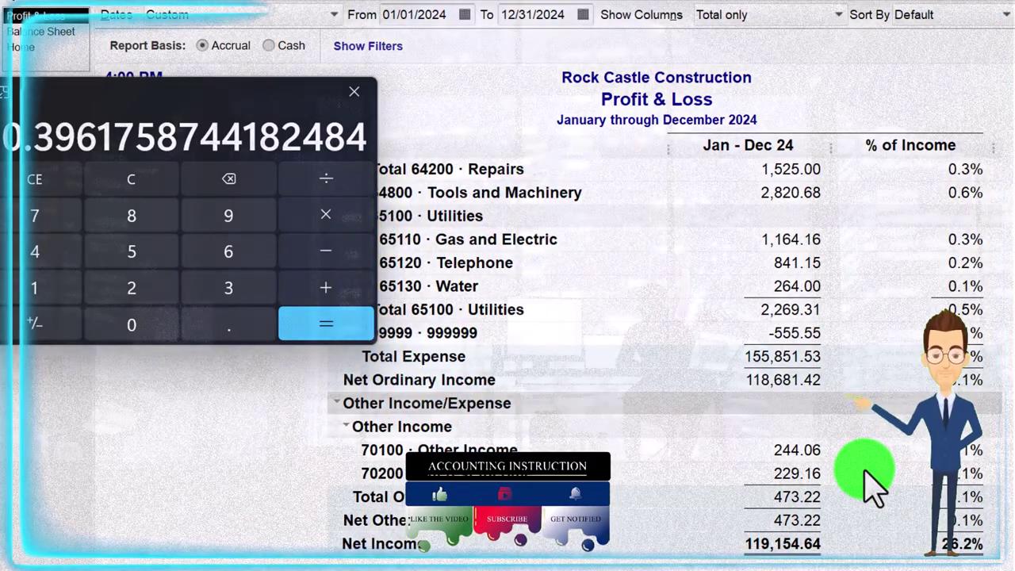
left_click_drag(182, 99, 703, 125)
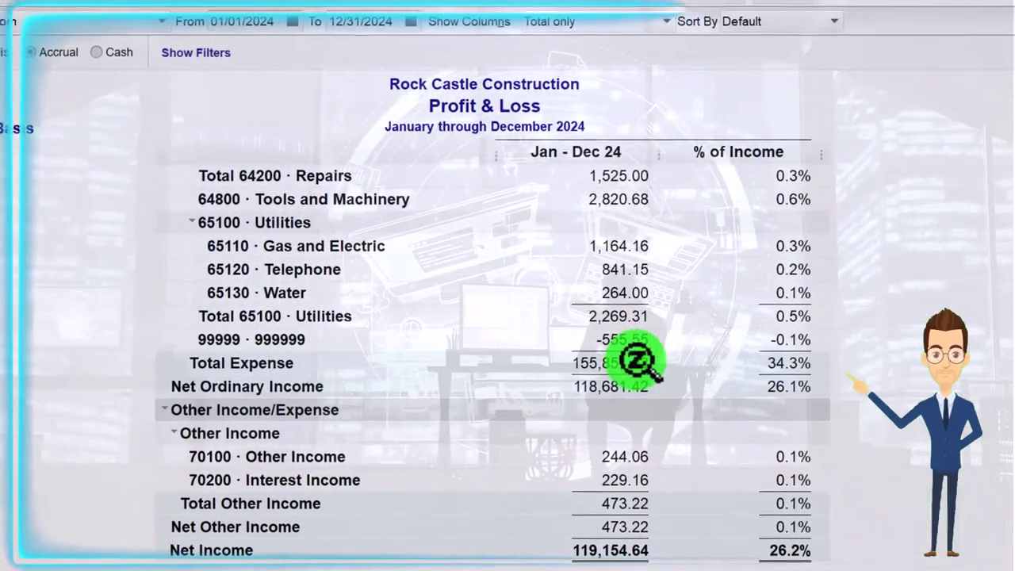
scroll(617, 378, "up", 20)
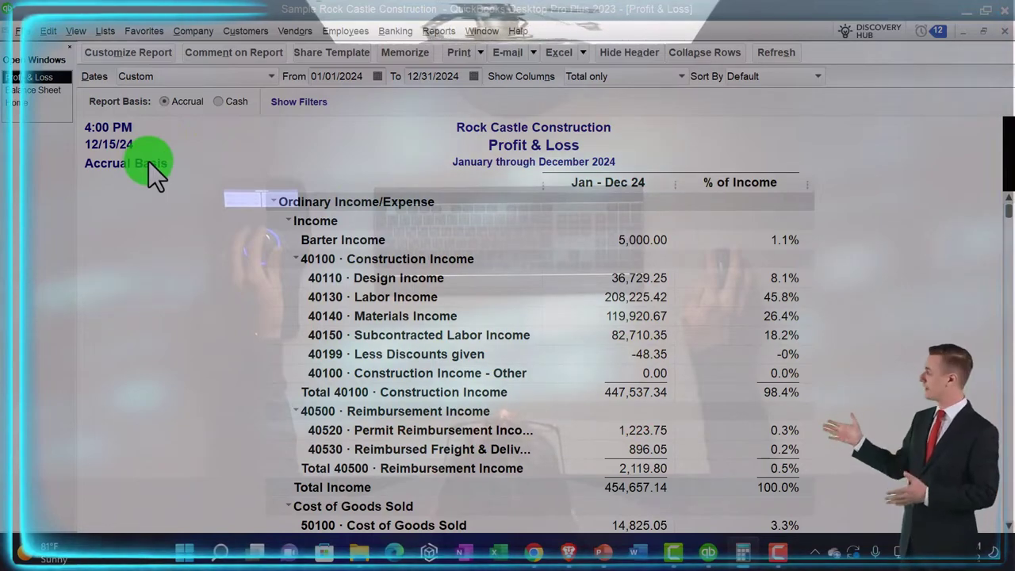
- Change the Profit & Loss report title in the header settings to "Vertical Analysis Income Statements"
double_click(149, 161)
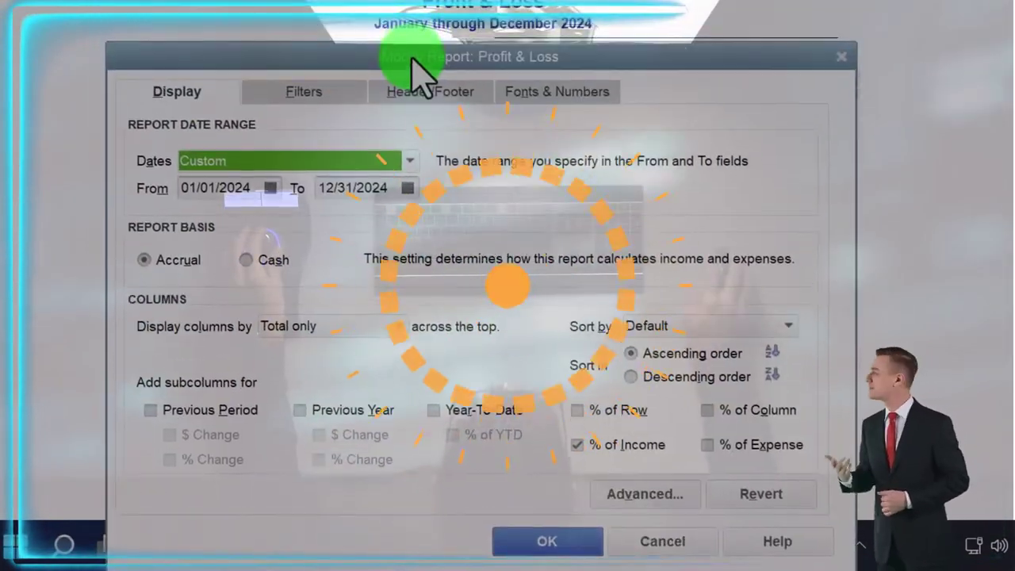
left_click(409, 101)
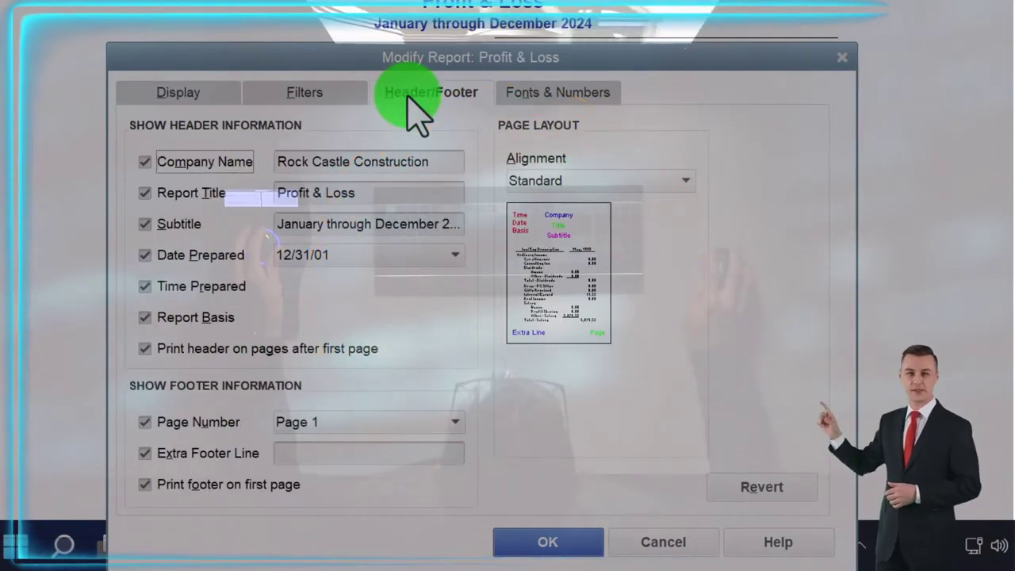
left_click(370, 195)
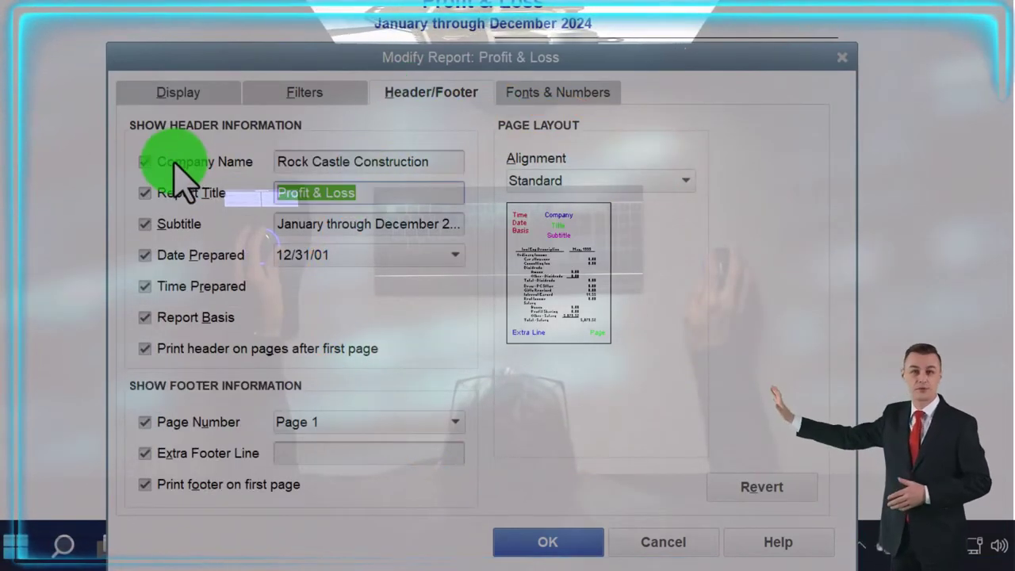
type("Ver")
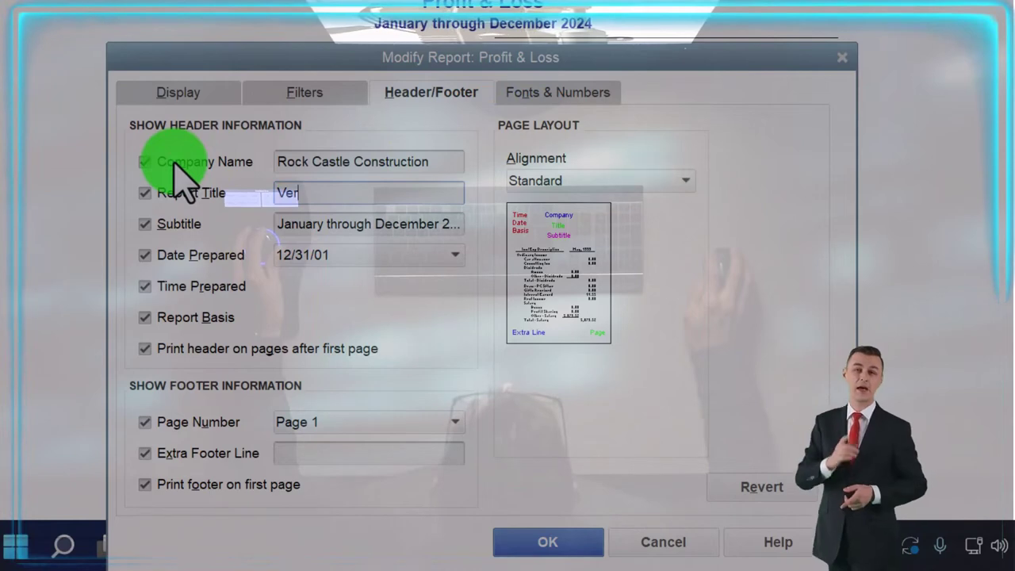
type("tical Analysi")
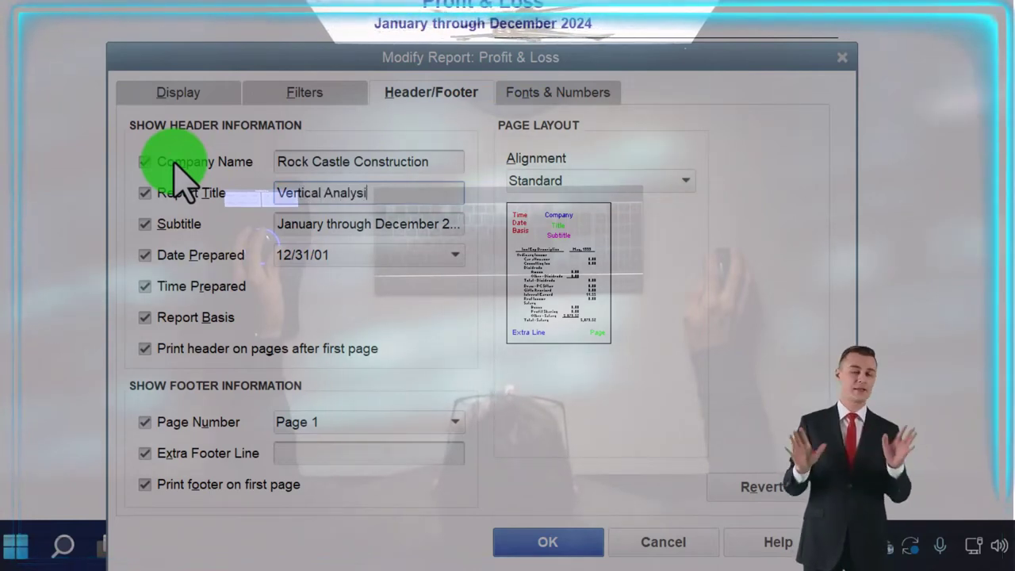
type("s Incoe")
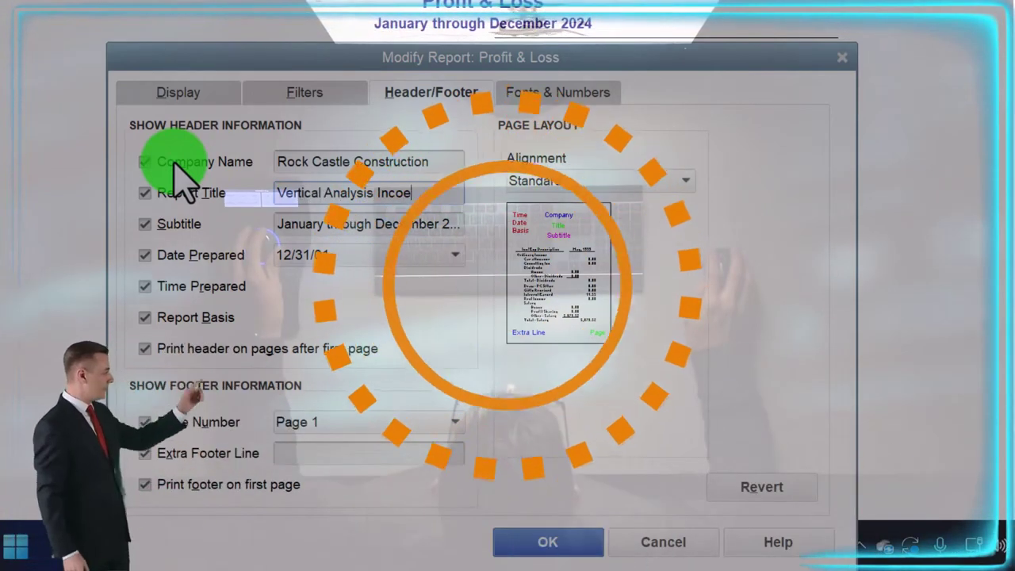
key("BackSpace")
type("m")
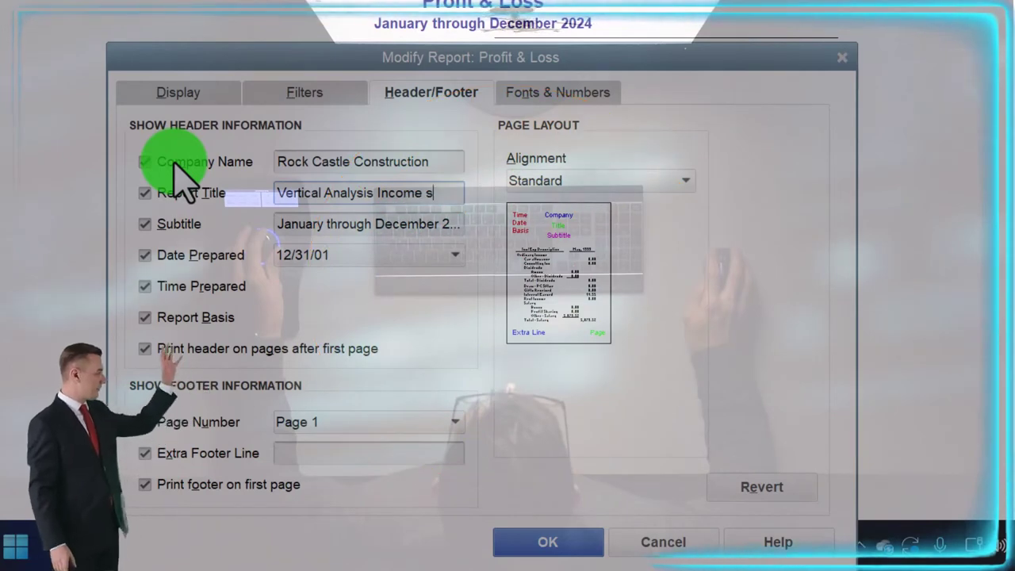
type("e St")
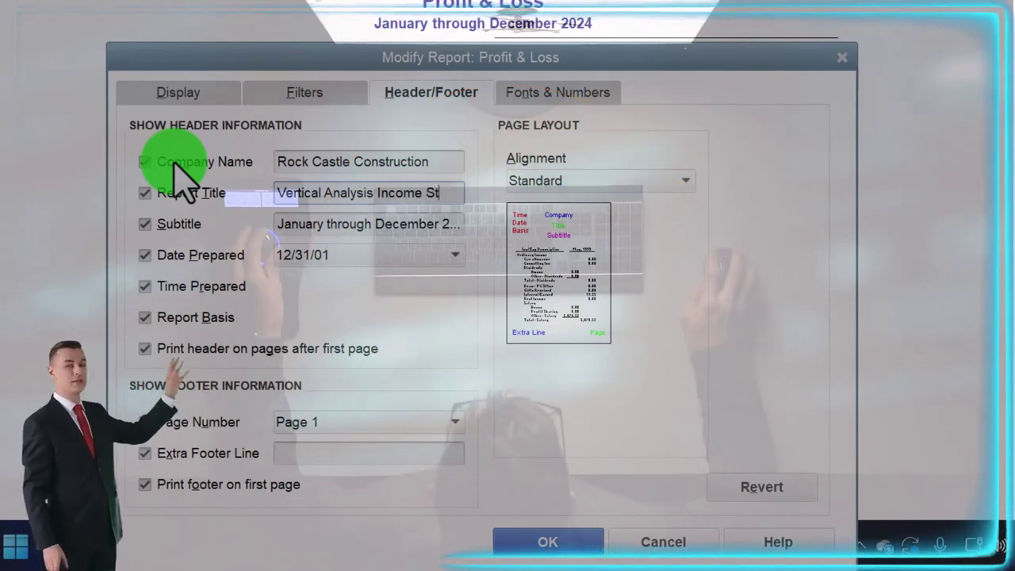
type("atements")
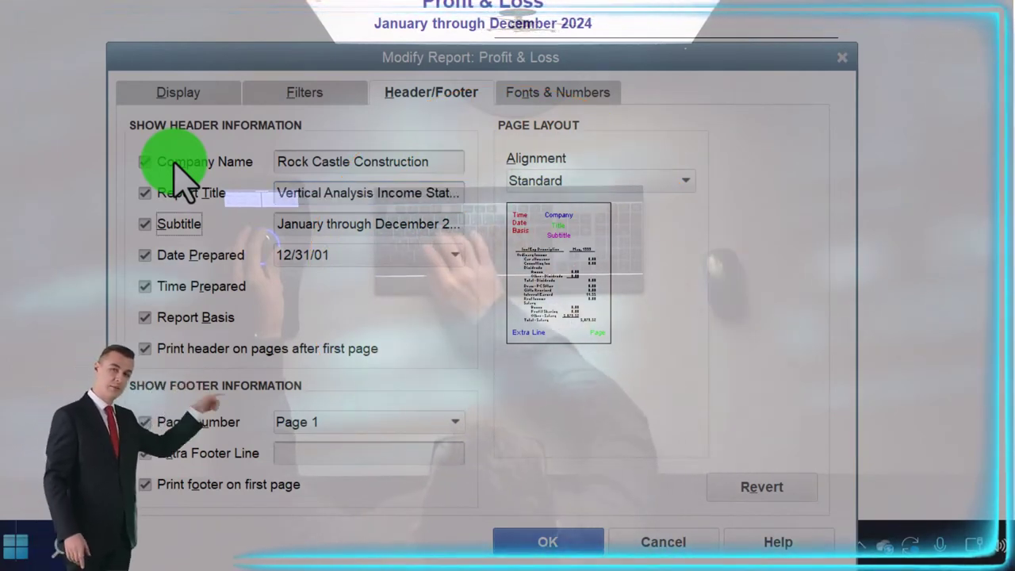
key("Tab")
- Hide the date prepared, time prepared and report basis, and enter the preparer's name as the extra footer line
left_click(146, 255)
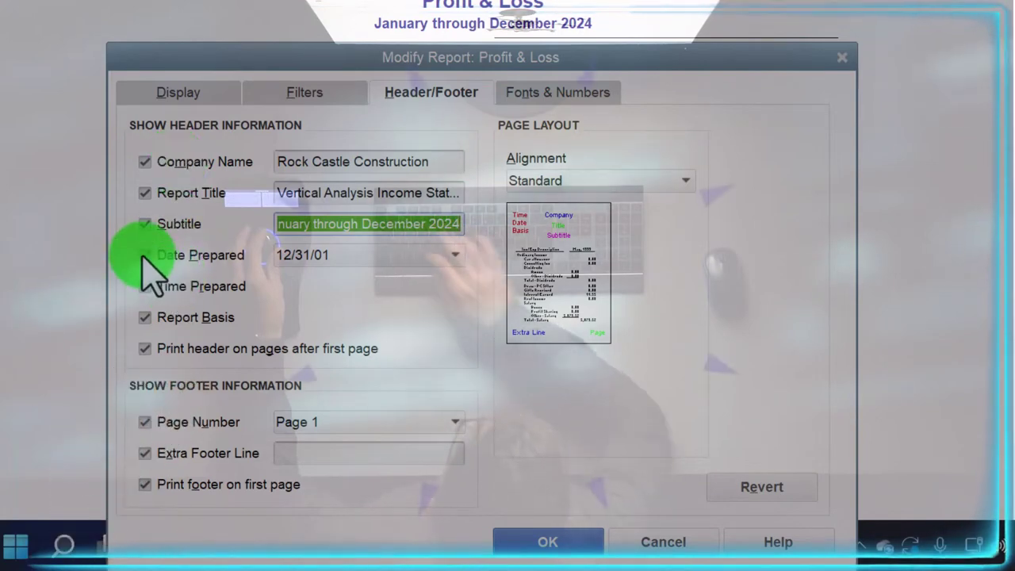
left_click(147, 289)
left_click(147, 316)
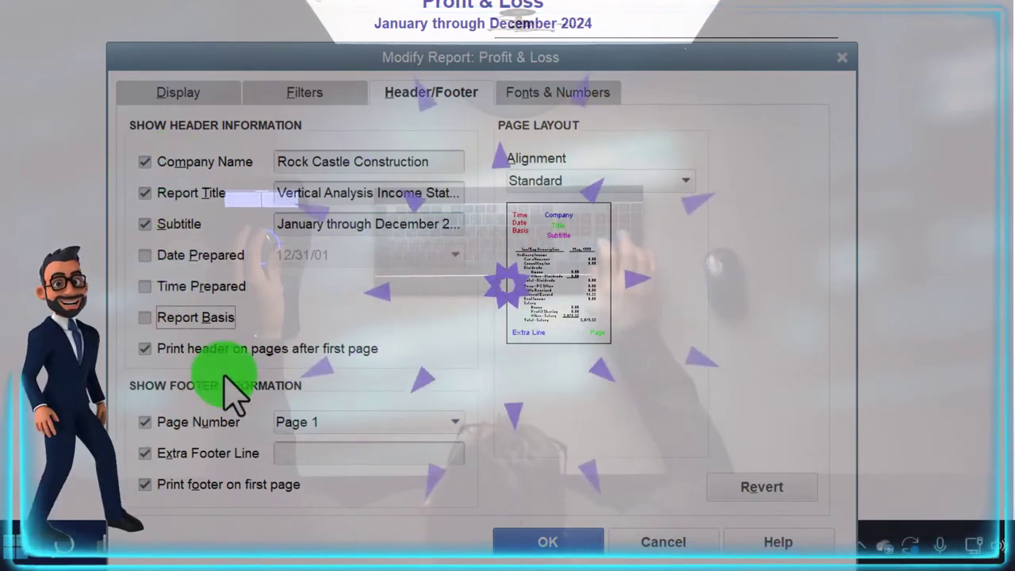
left_click(304, 452)
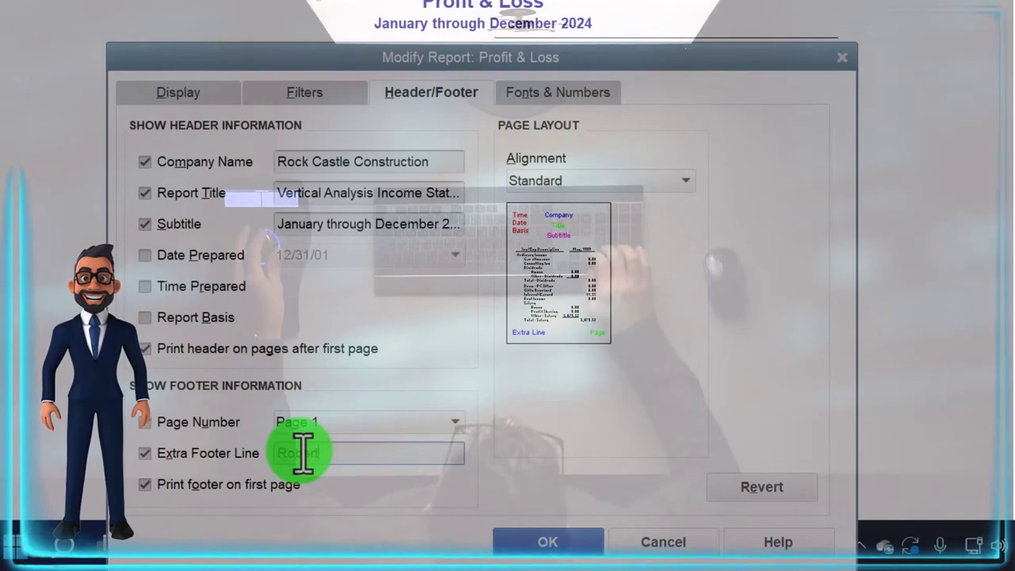
- Show negative numbers in parentheses and bright red, display all amounts without cents, and apply the report changes
left_click(531, 96)
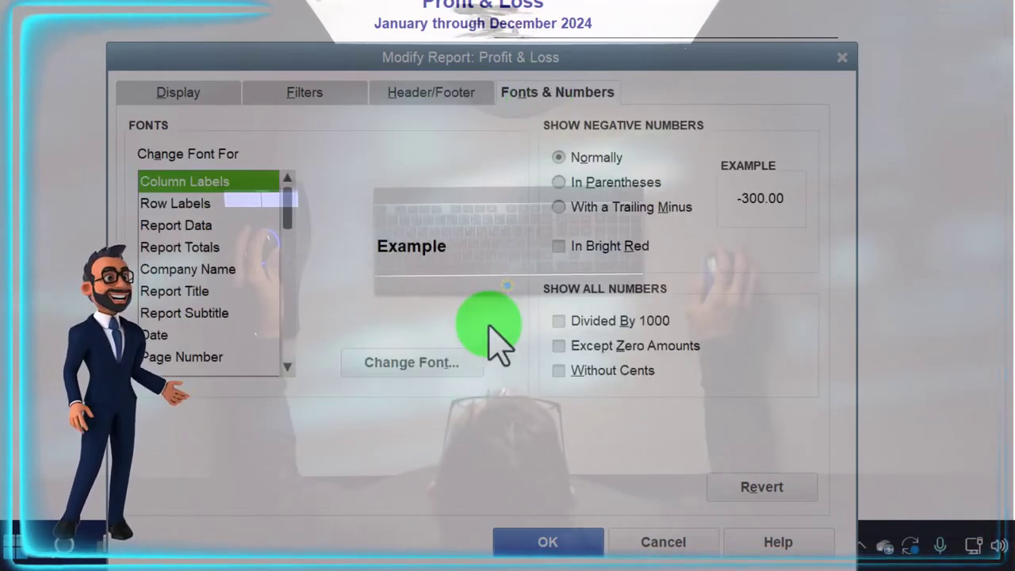
left_click(468, 358)
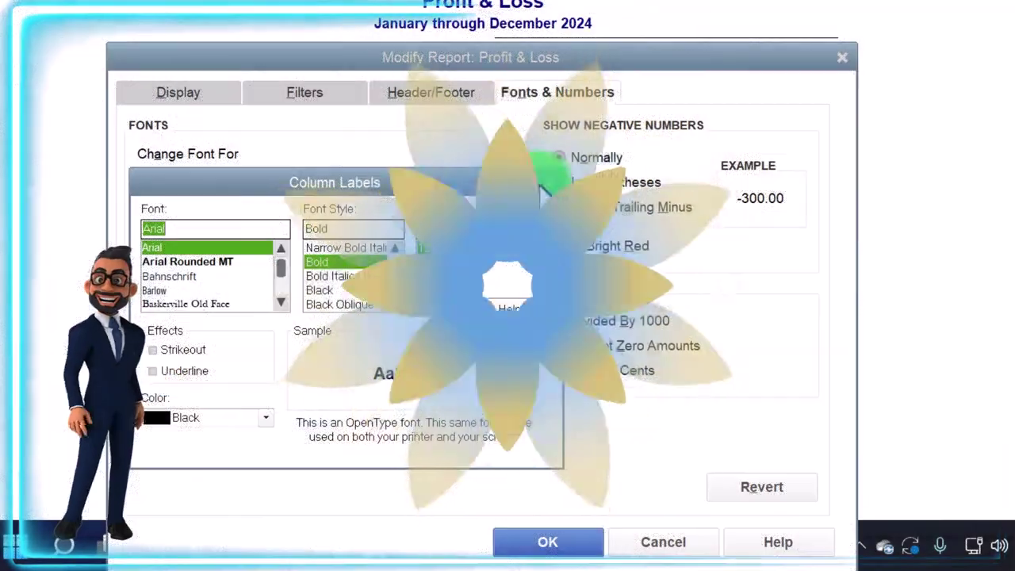
left_click(496, 249)
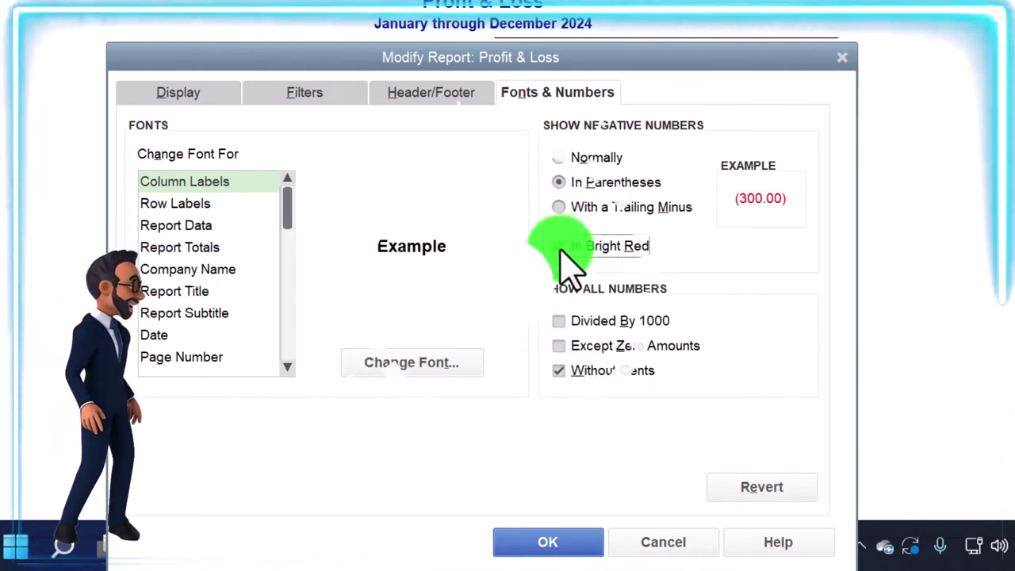
left_click(555, 545)
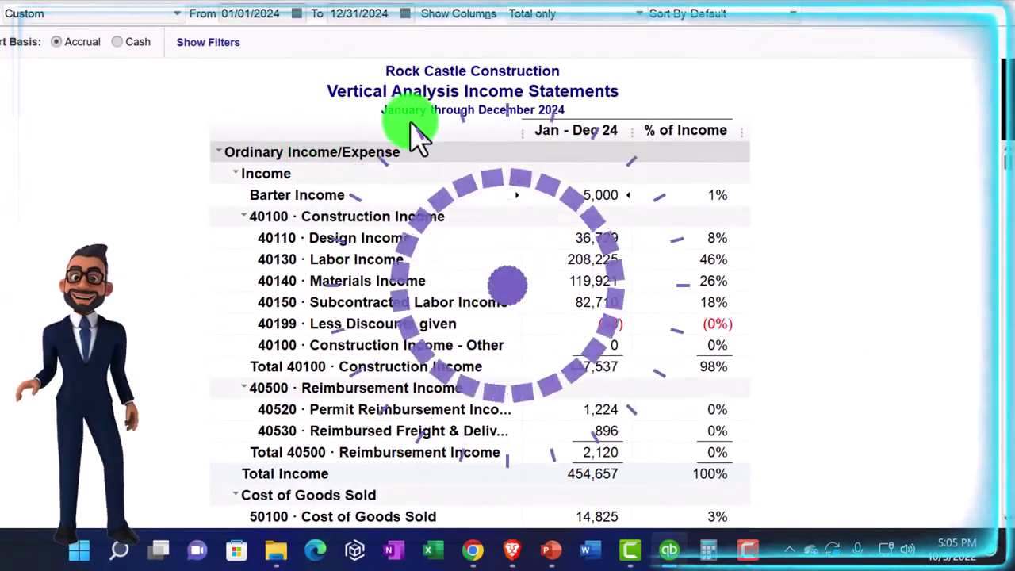
- Review the reformatted income statement's amounts and % of Income figures from the income lines to net income
scroll(730, 272, "down", 1)
scroll(727, 263, "down", 6)
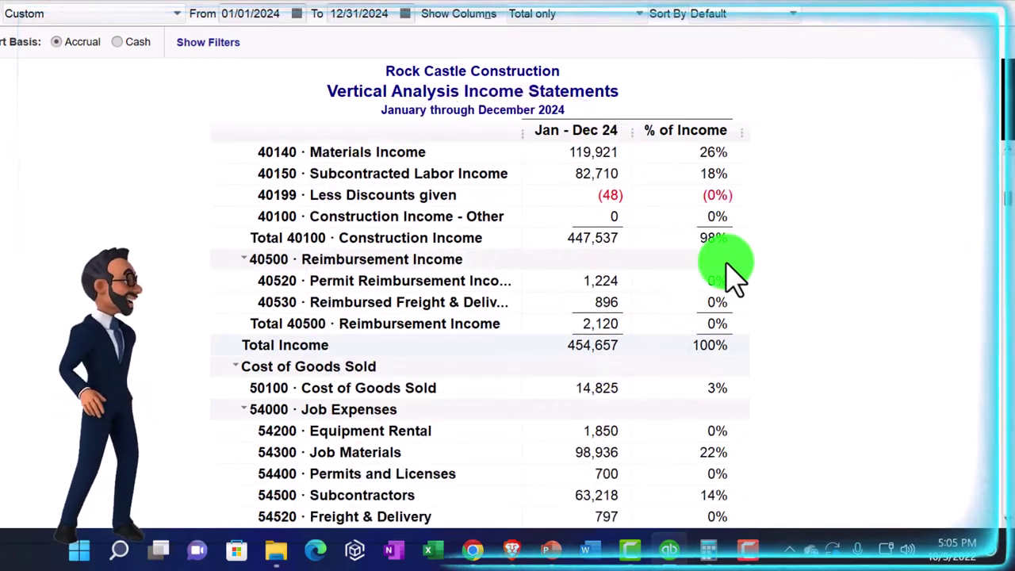
scroll(728, 274, "down", 4)
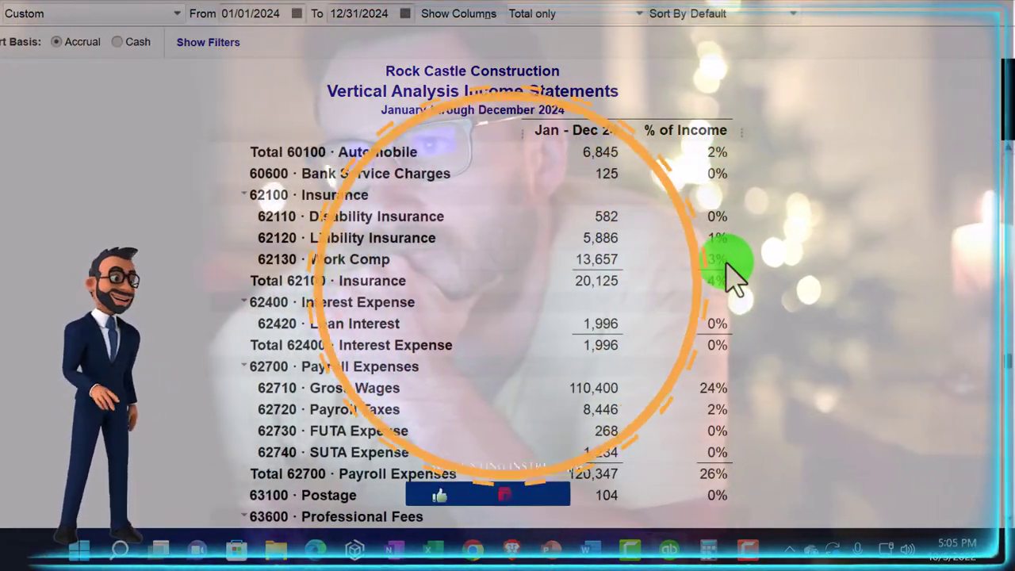
scroll(730, 274, "down", 4)
scroll(718, 276, "down", 2)
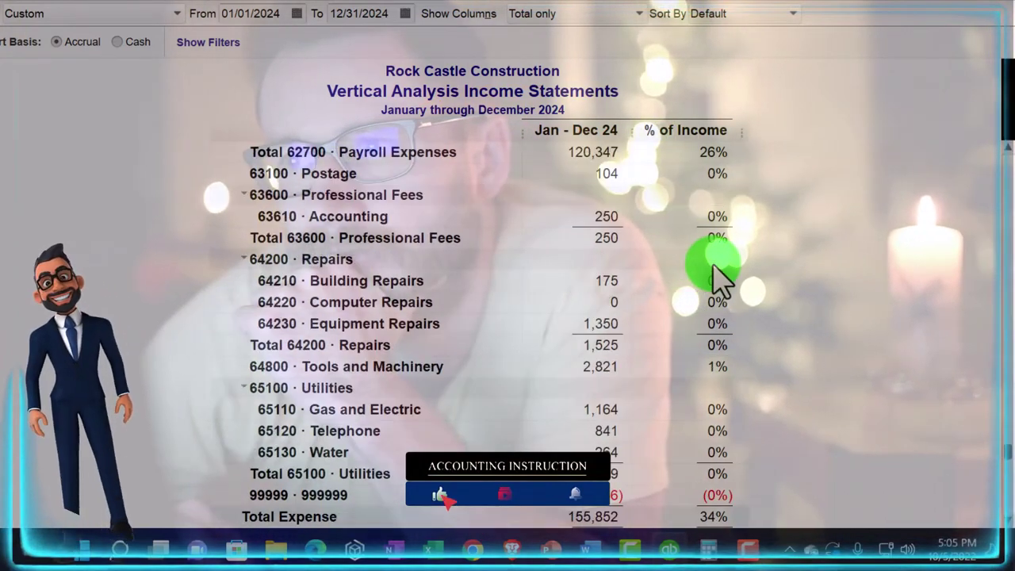
scroll(718, 276, "down", 1)
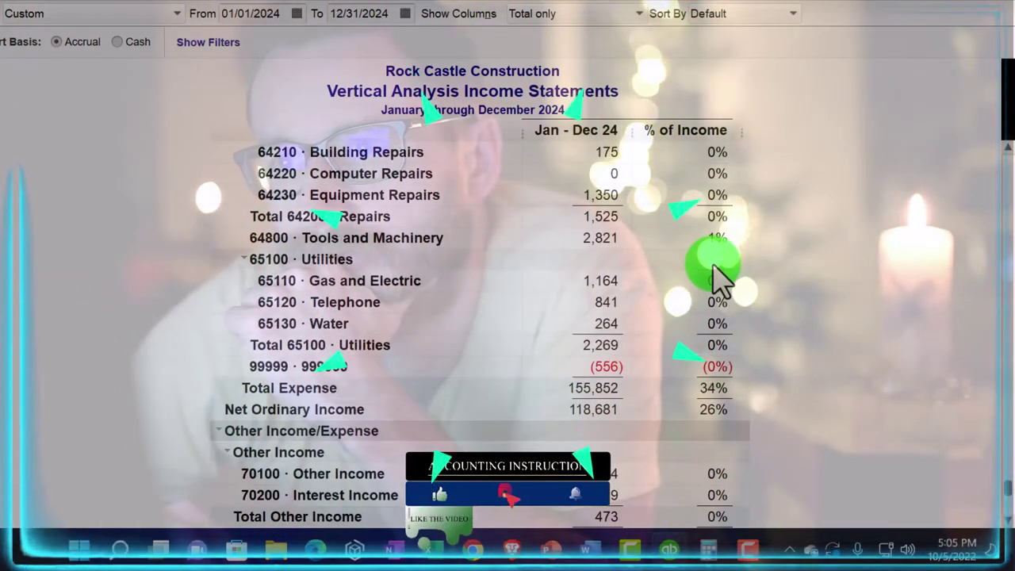
scroll(718, 276, "down", 1)
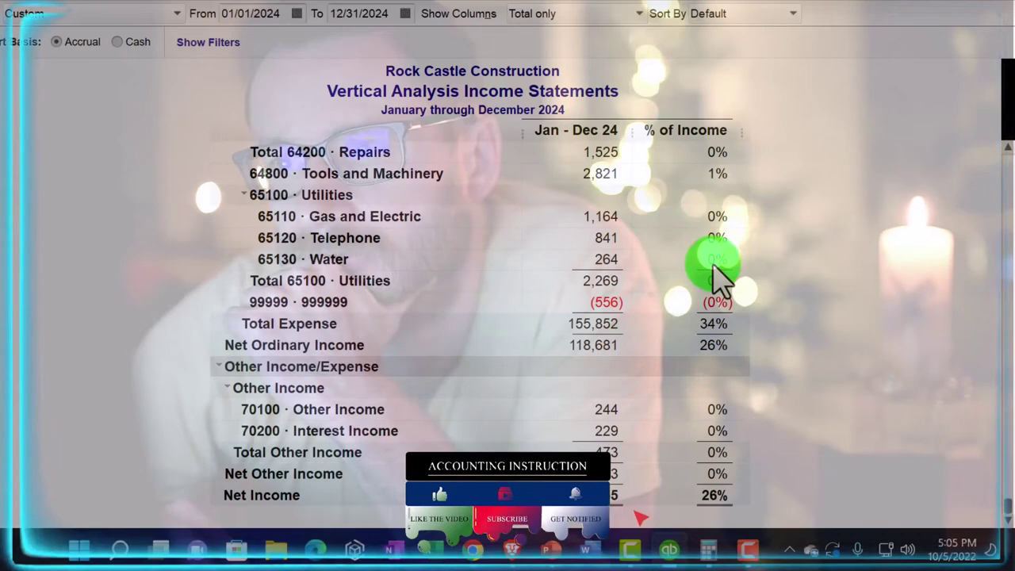
scroll(718, 276, "up", 5)
scroll(718, 276, "up", 10)
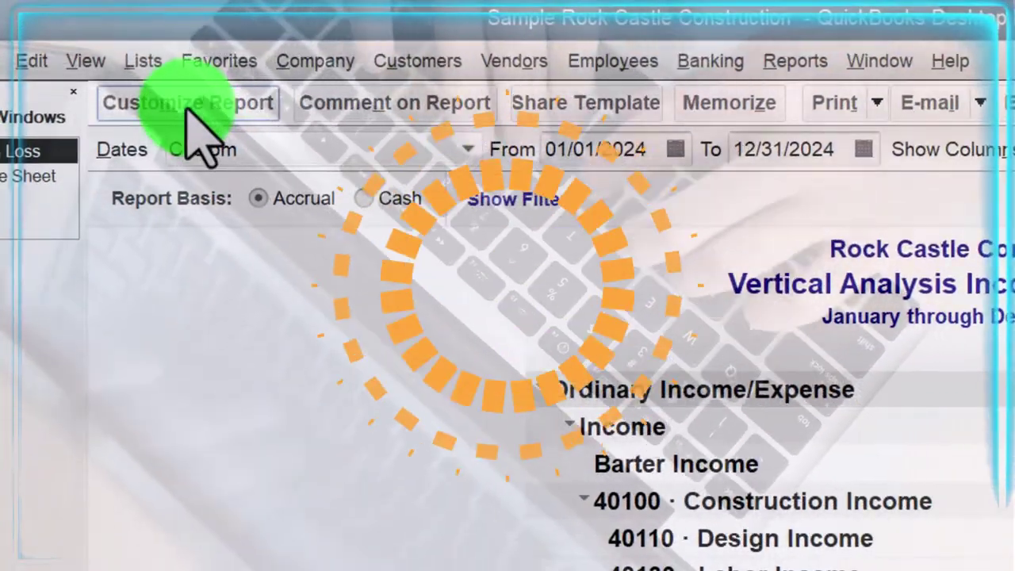
- Set the report's start date to 10/01/2024 and display its columns by month
left_click(34, 7)
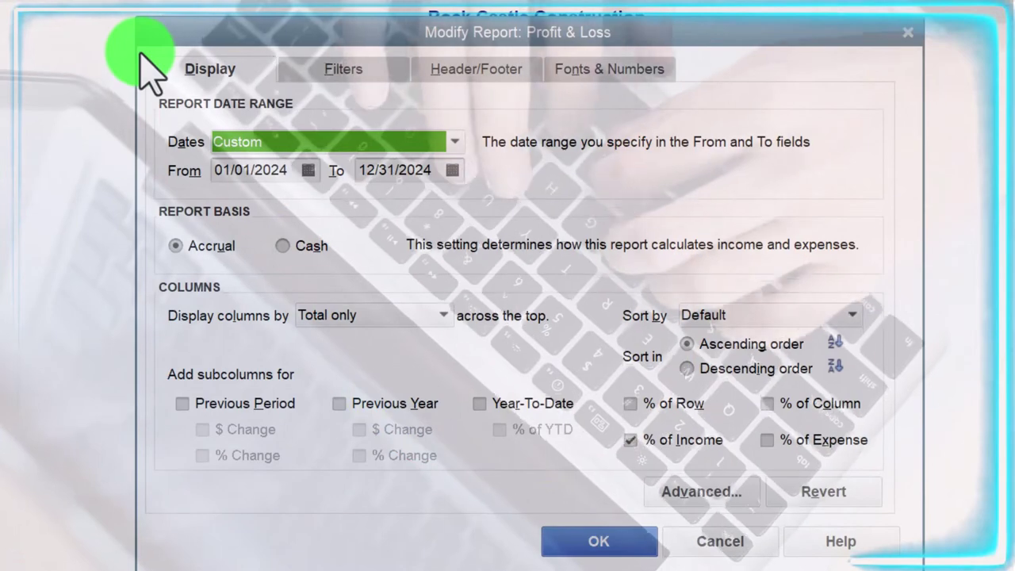
key("Tab")
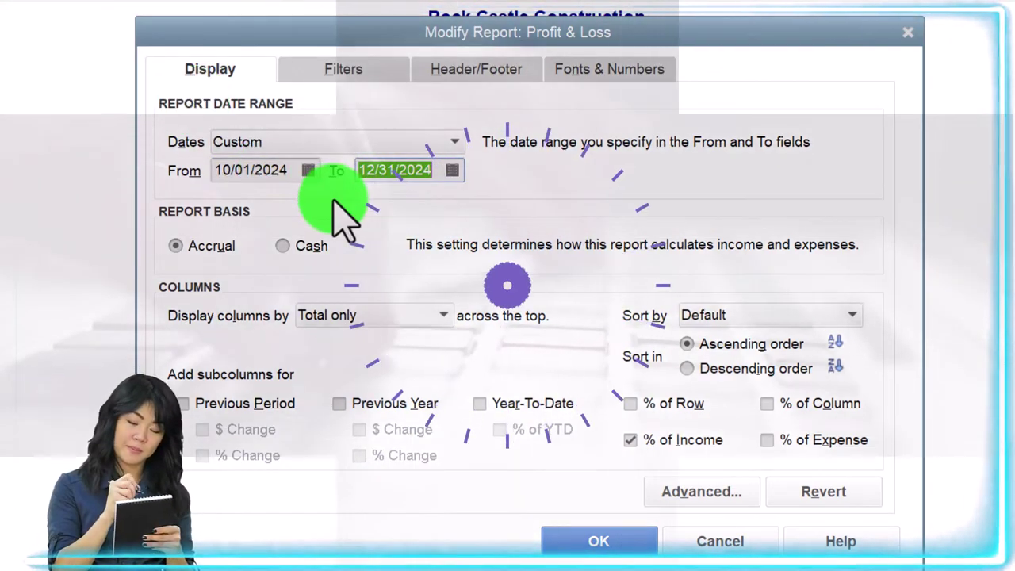
left_click(426, 319)
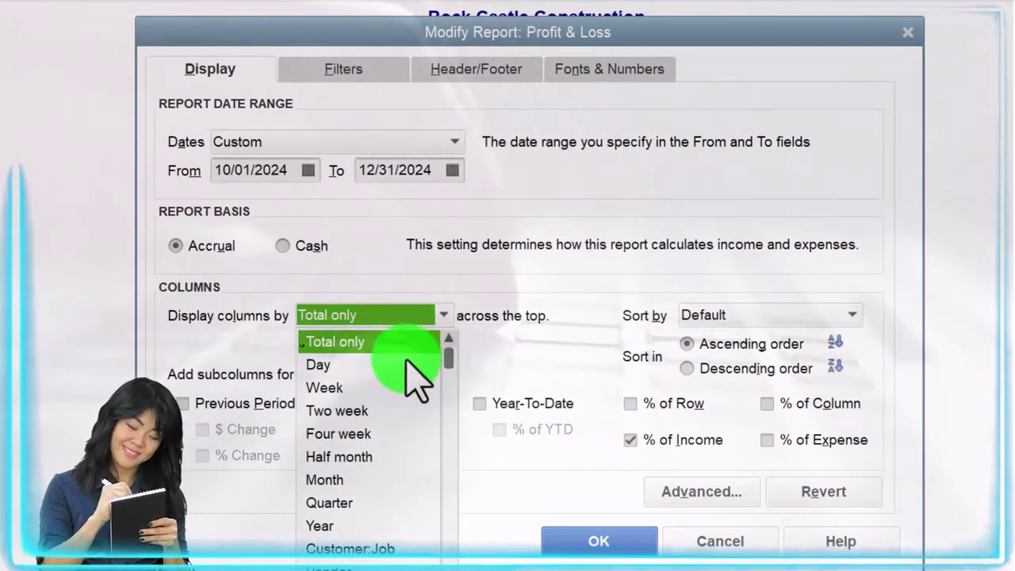
left_click(342, 480)
left_click(603, 542)
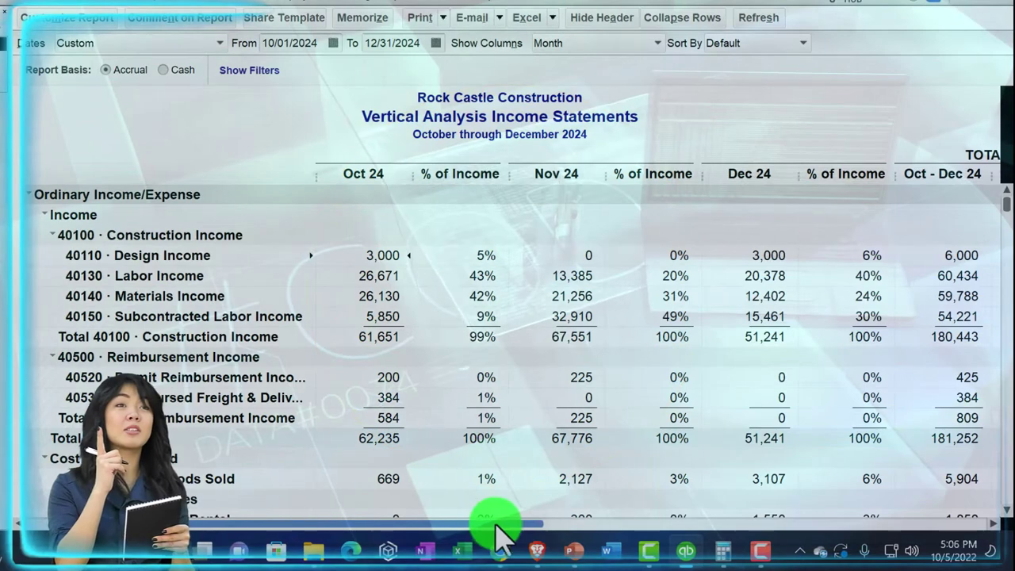
- Compare the % of Income figures across the October, November, December and total columns
left_click_drag(596, 523, 858, 524)
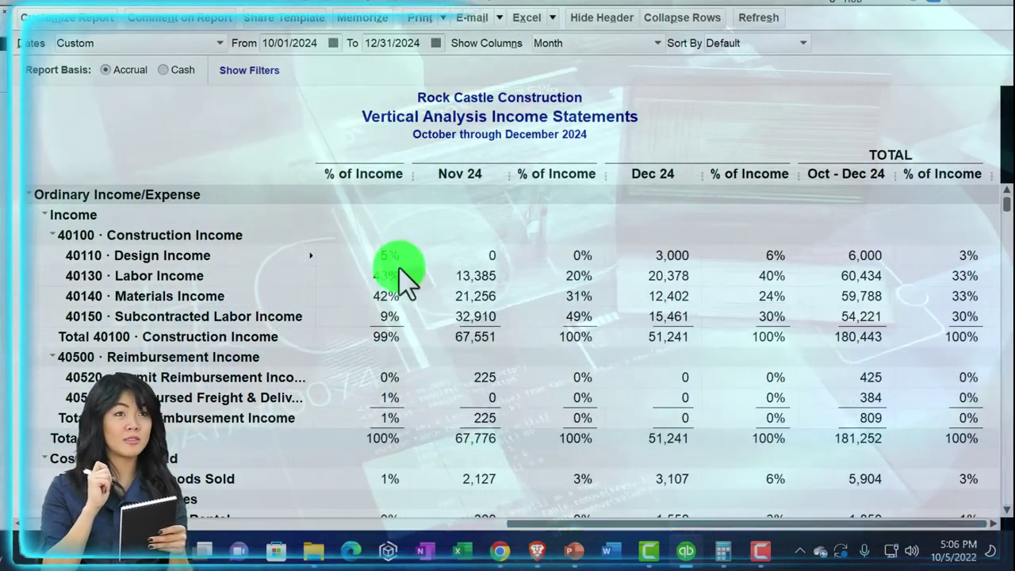
left_click(456, 204)
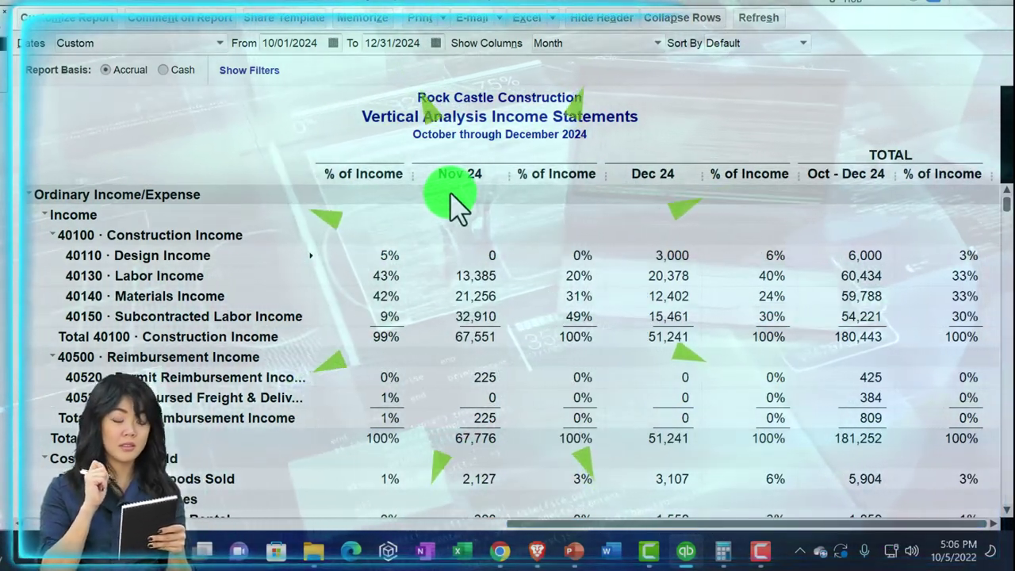
left_click(650, 525)
left_click_drag(650, 530, 243, 549)
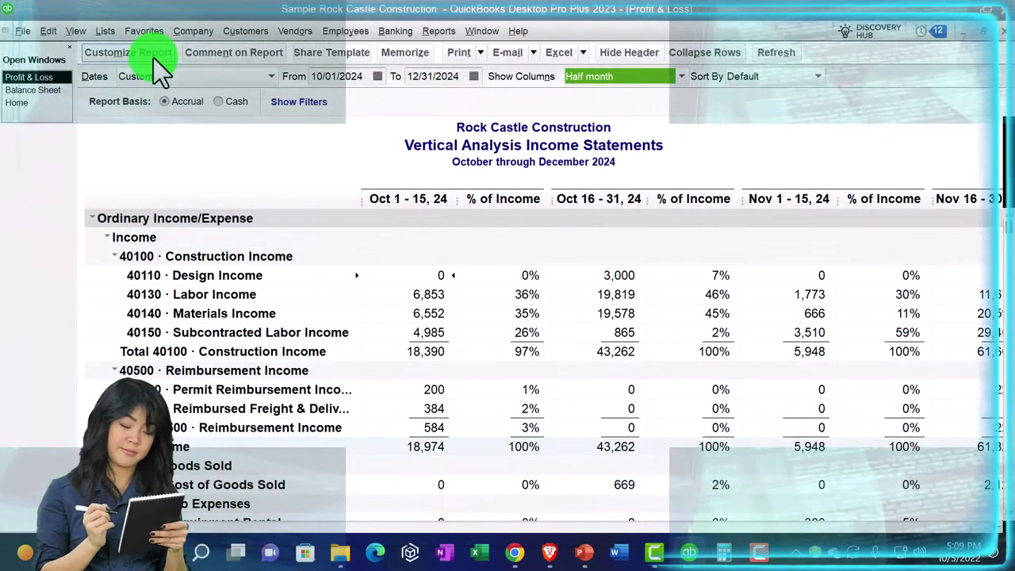
- Set the report's date range to 07/01/2024 through 12/31/2024 and display its columns by quarter
left_click(153, 56)
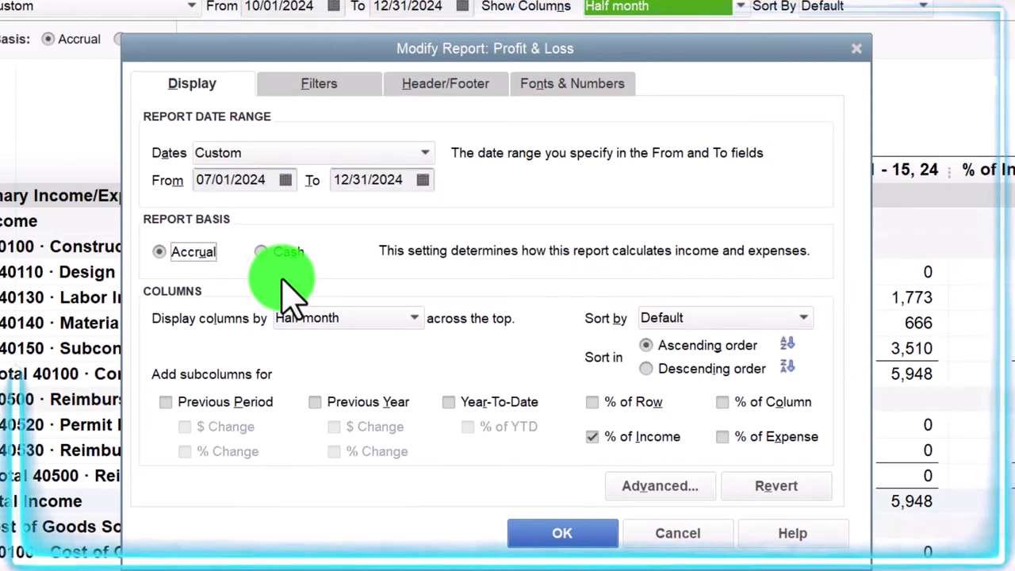
left_click(411, 325)
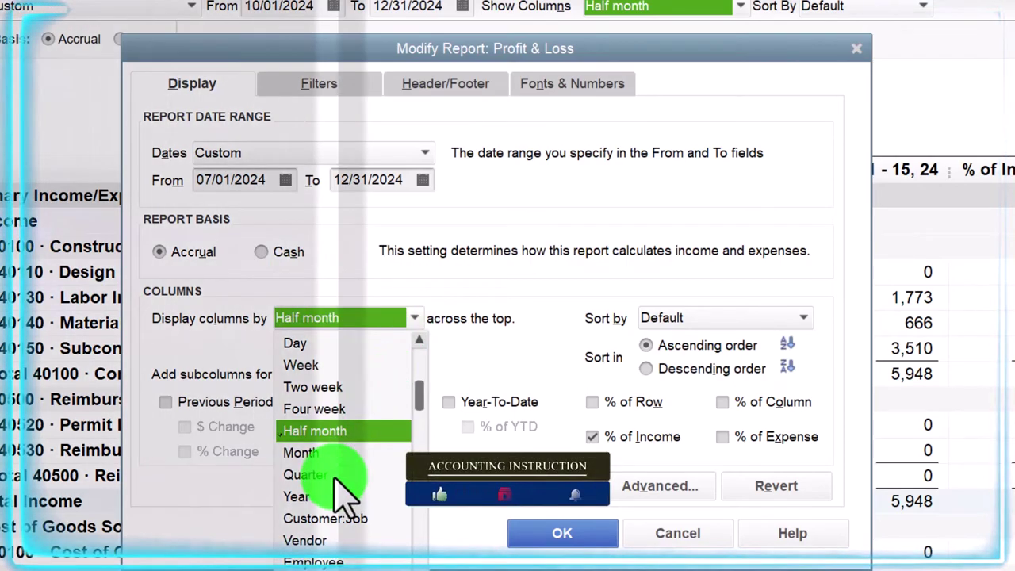
left_click(305, 475)
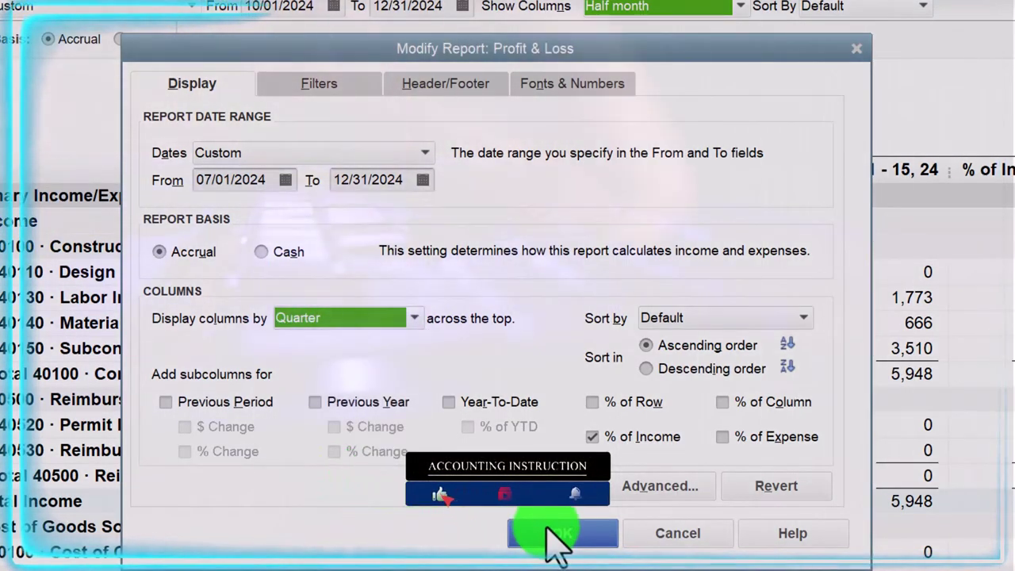
left_click(547, 532)
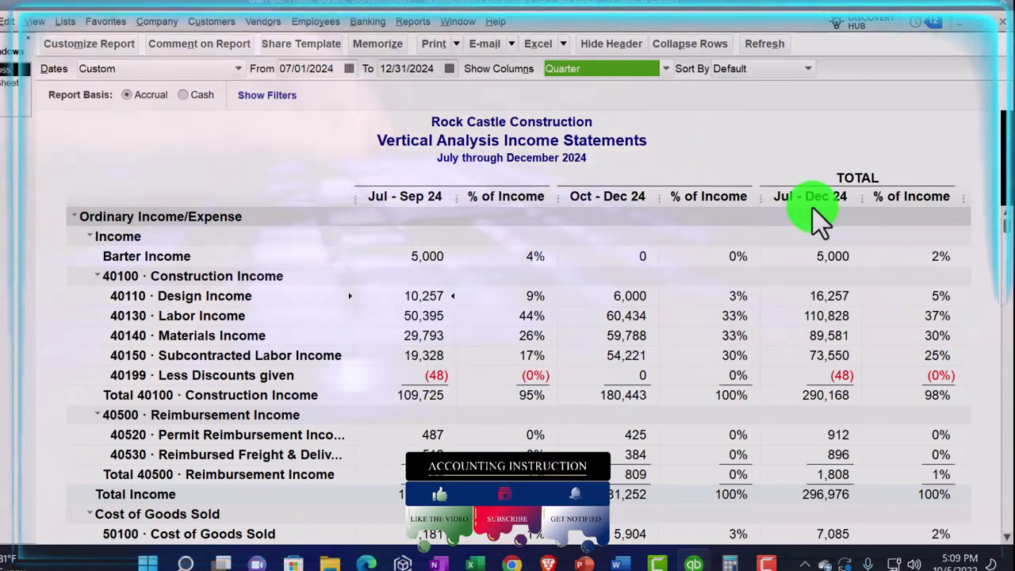
left_click(119, 45)
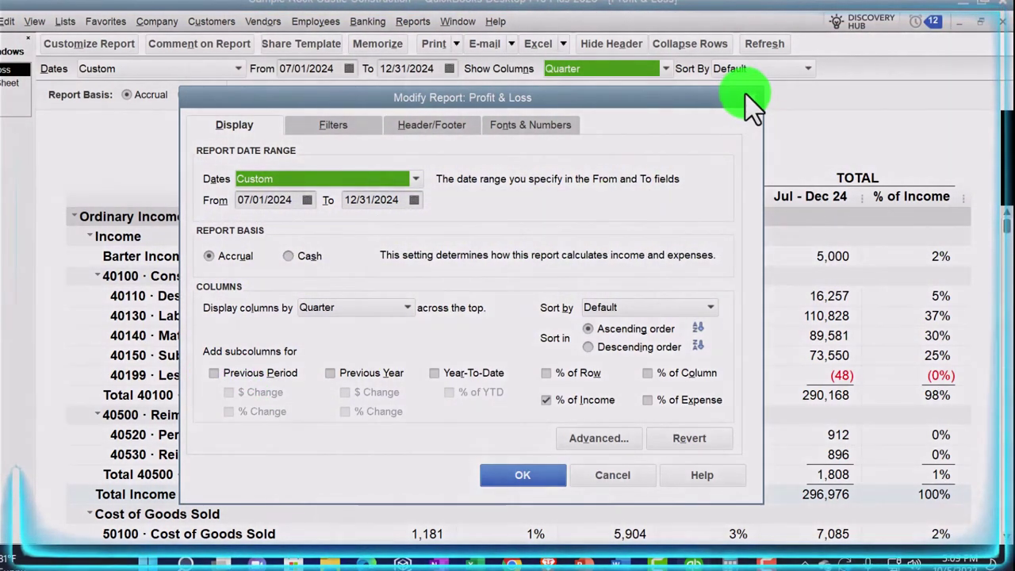
left_click(745, 97)
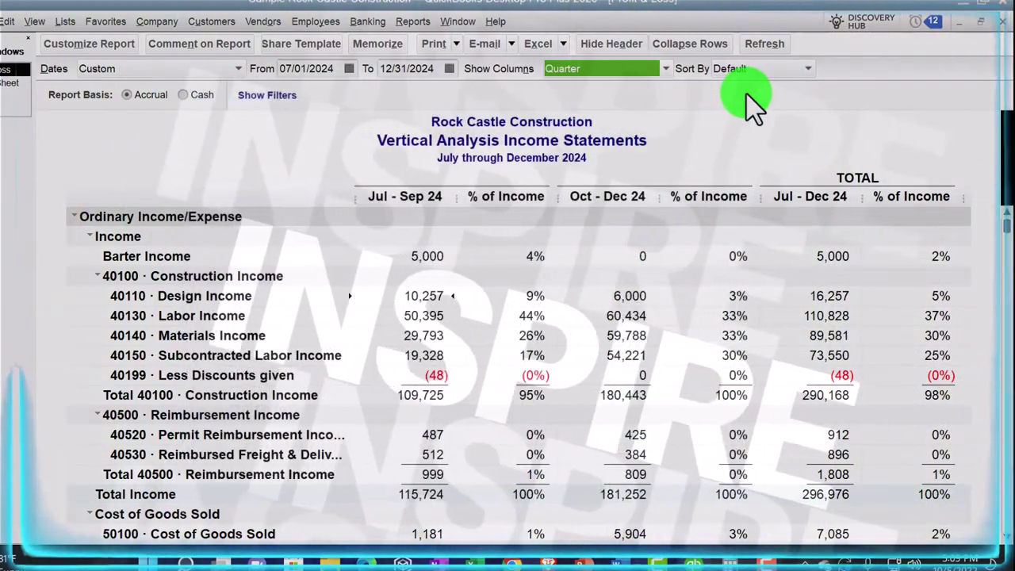